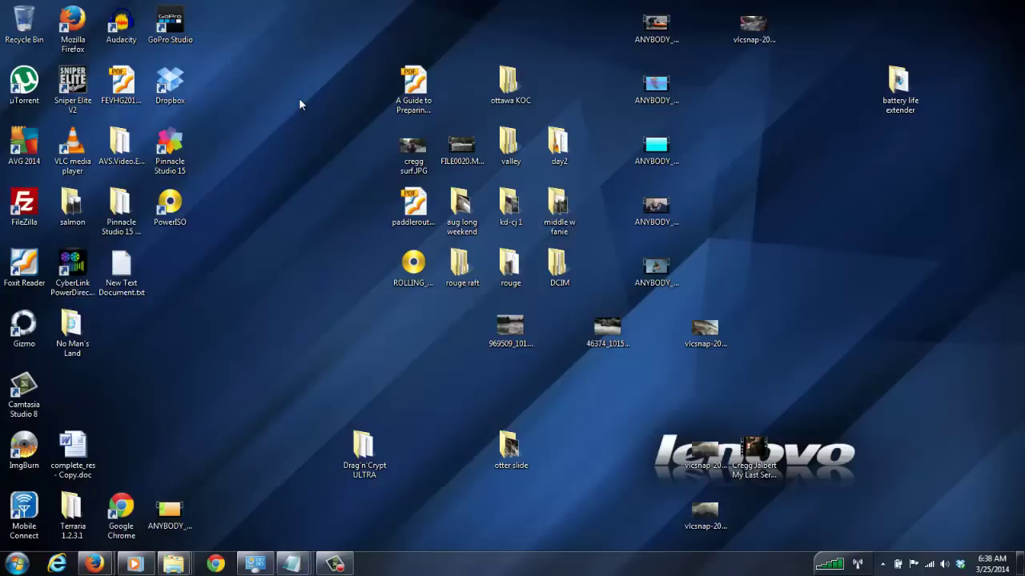
Step: Launch GoPro Studio from its desktop shortcut
left_click(170, 25)
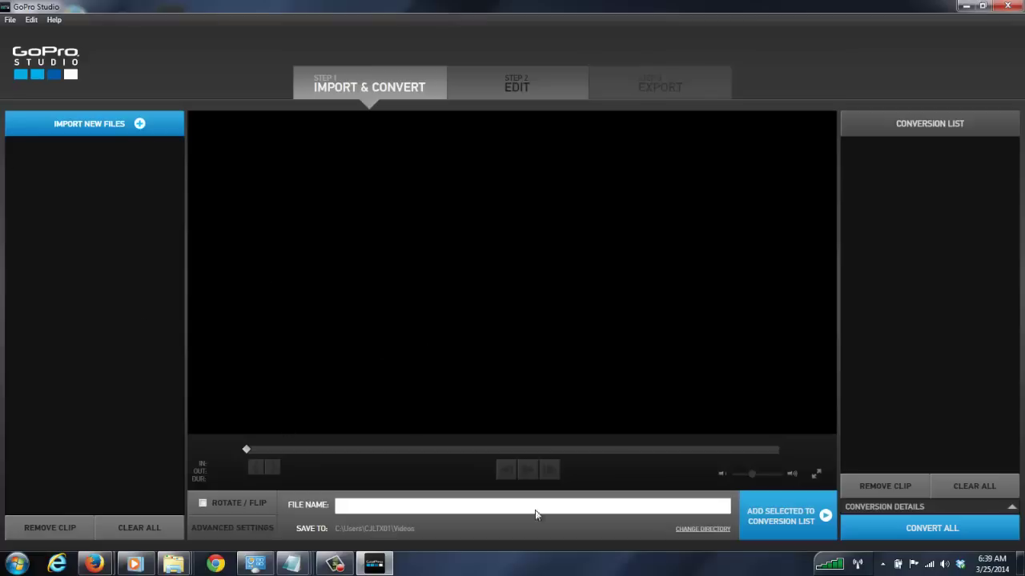
left_click(965, 6)
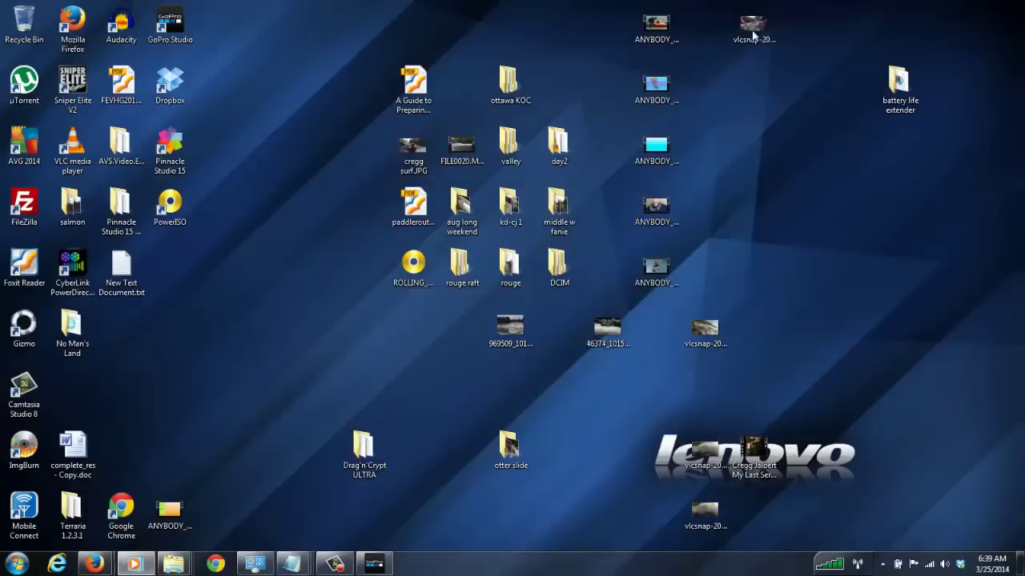
left_click(170, 23)
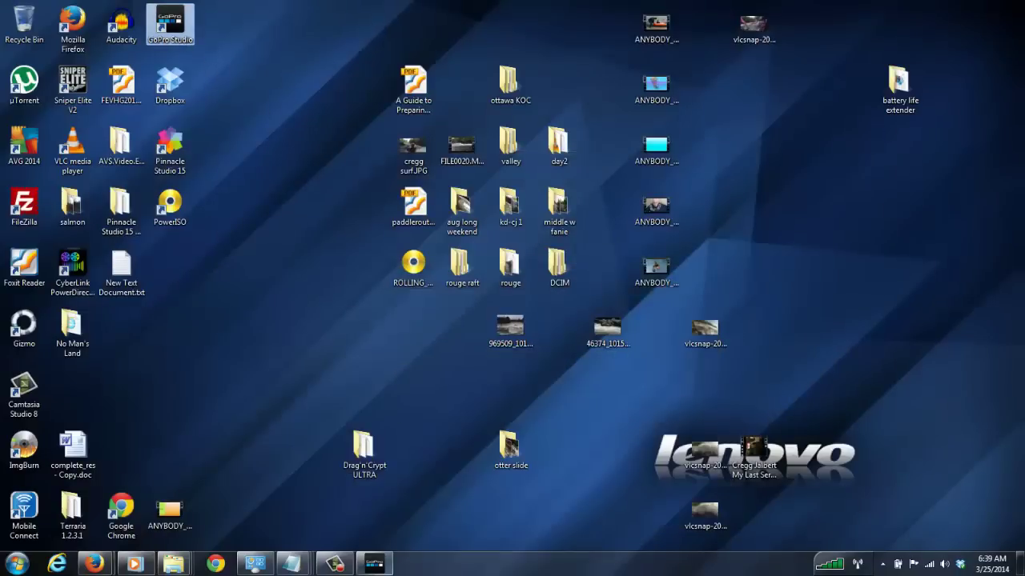
key("Return")
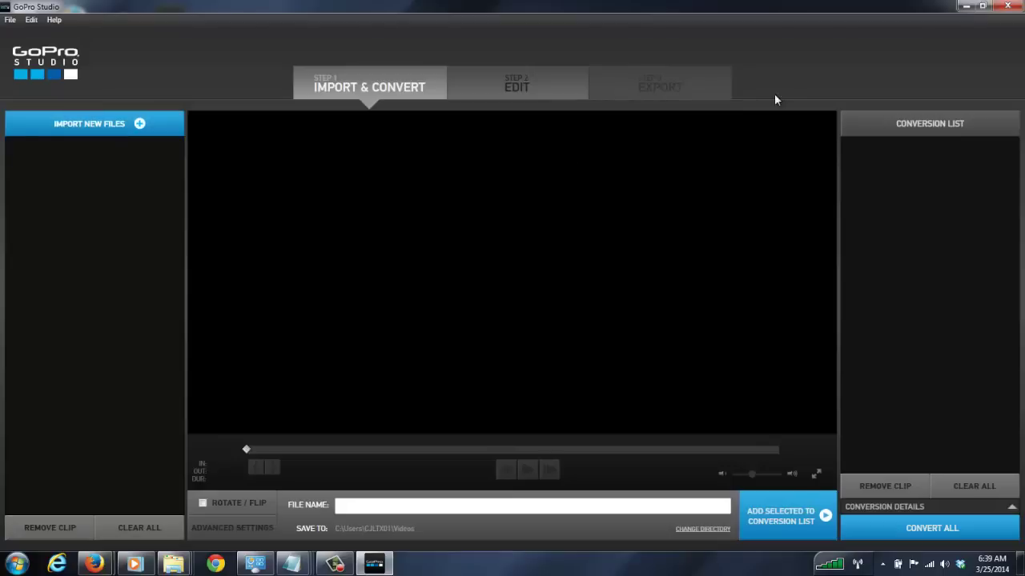
Step: View the source clips on the desktop in ottawa KOC > ottawa @ 1 > 100GOPRO
left_click(964, 6)
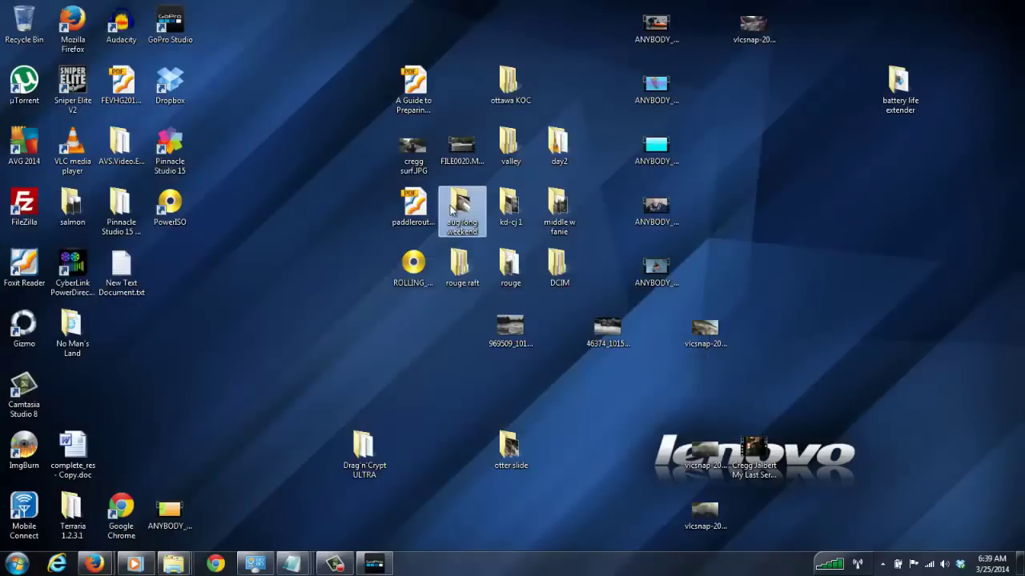
double_click(507, 80)
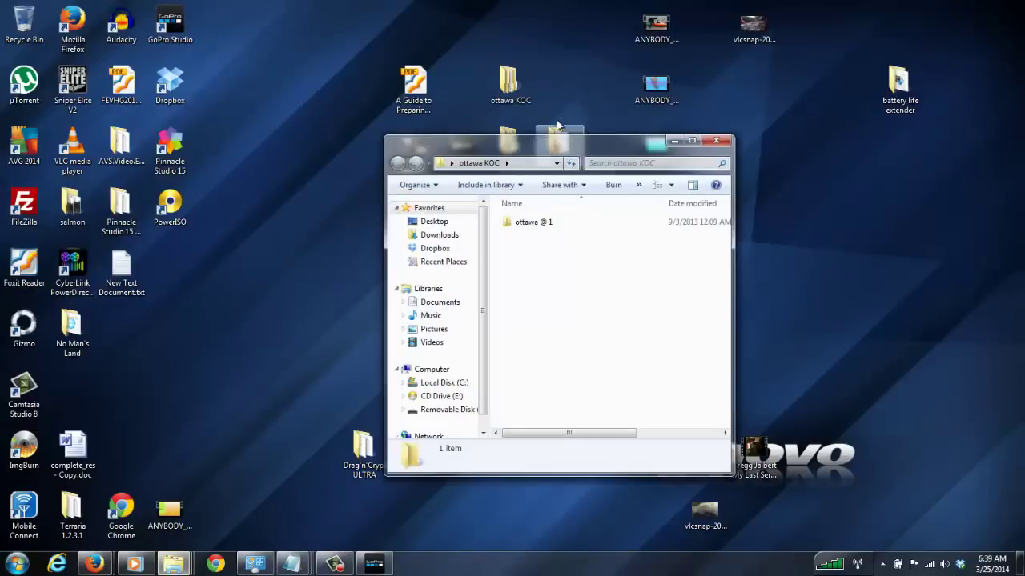
double_click(533, 223)
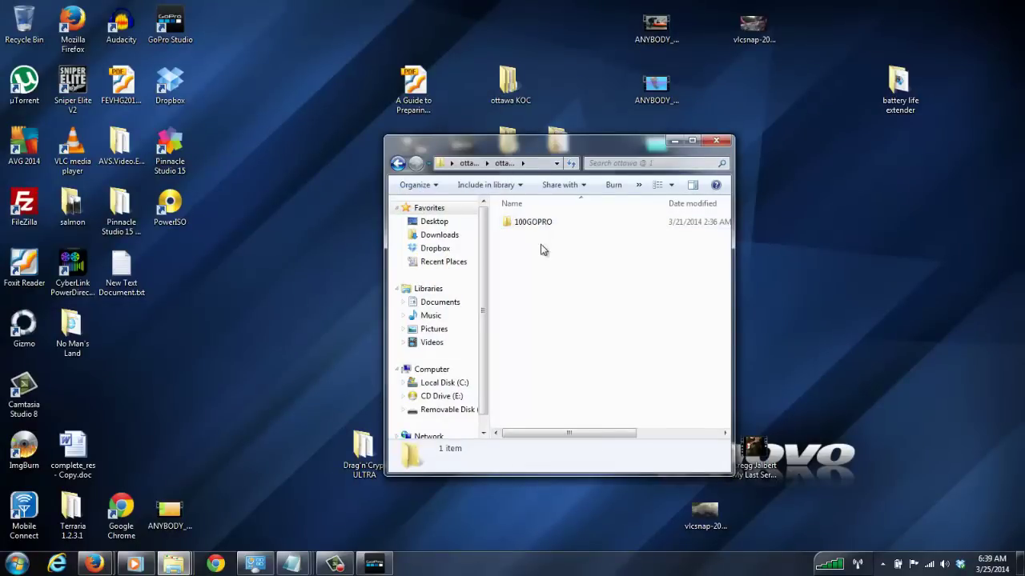
double_click(538, 226)
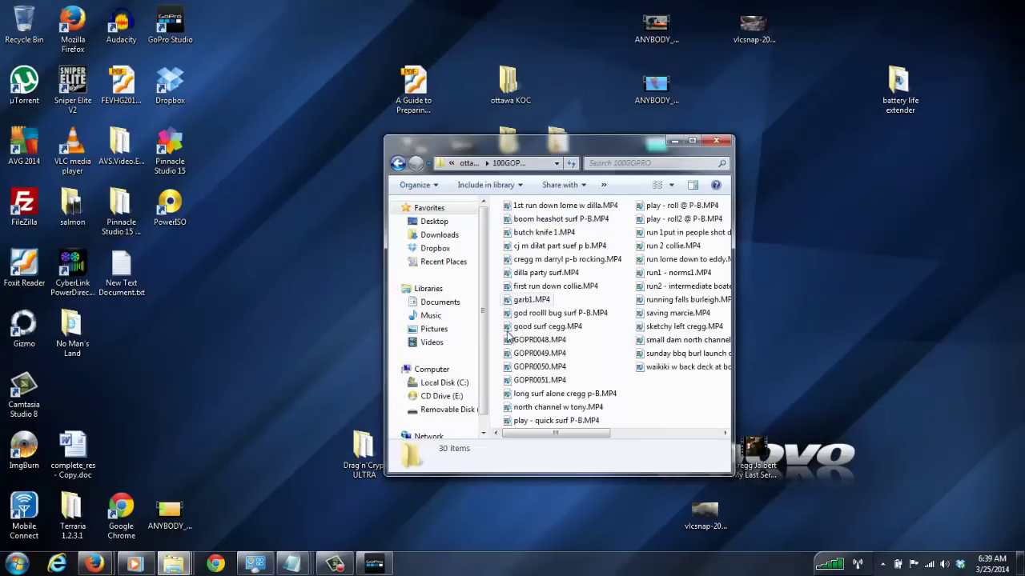
left_click_drag(598, 152, 635, 74)
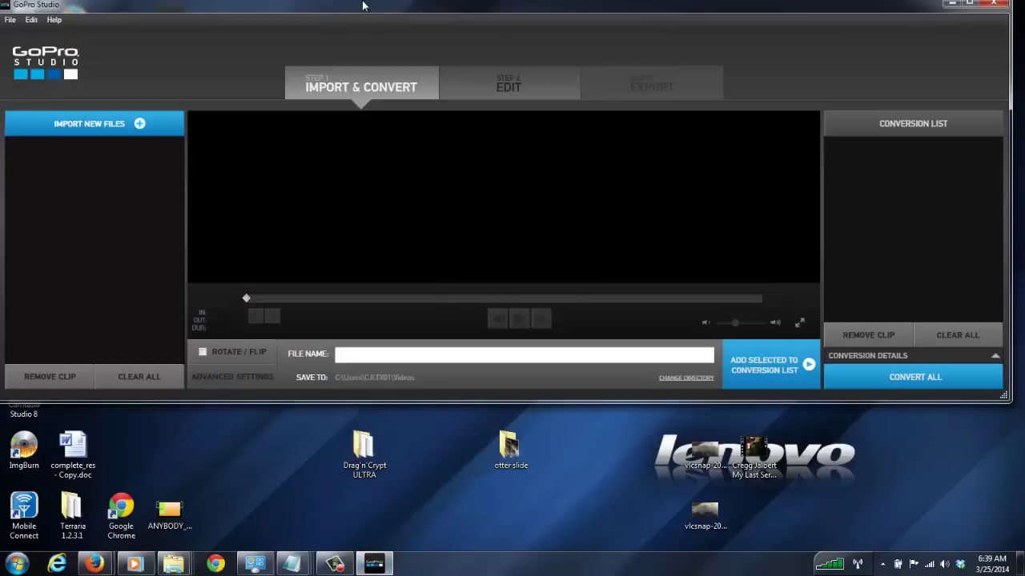
Step: Maximize GoPro Studio and browse for files to import in Desktop > ottawa KOC > ottawa @ 1 > 100GOPRO
double_click(363, 6)
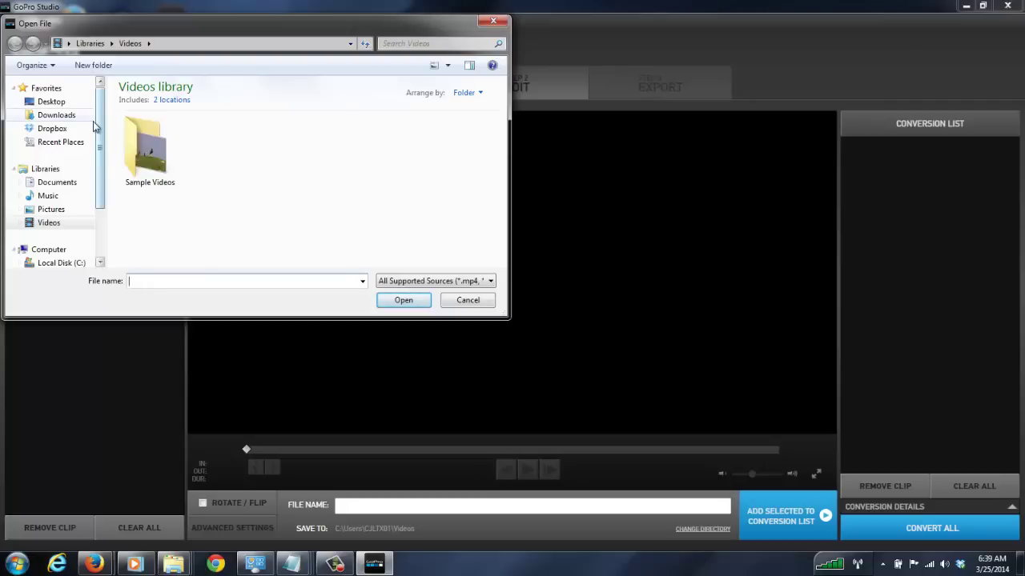
scroll(95, 126, "down", 2)
scroll(95, 120, "up", 2)
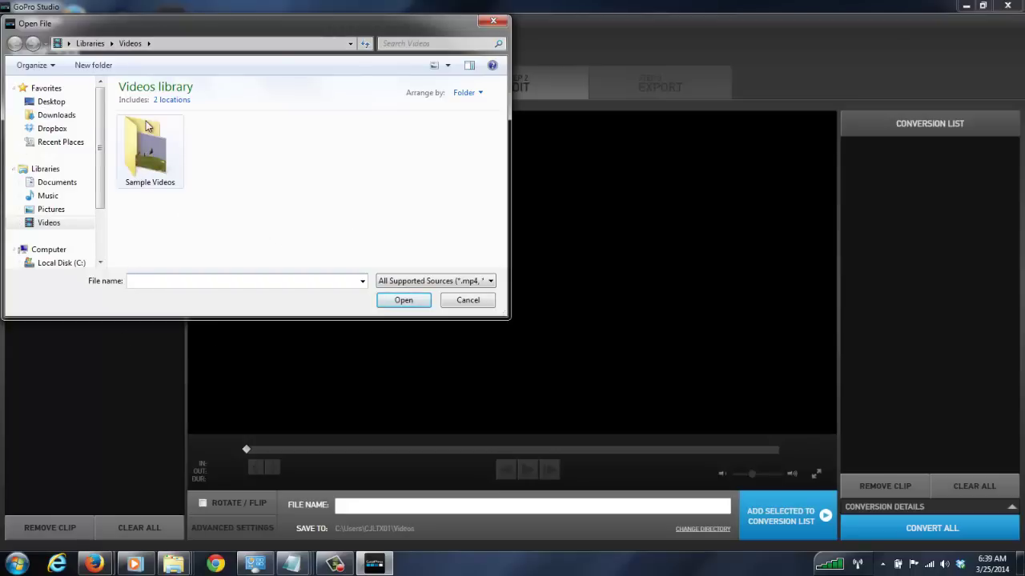
left_click(51, 104)
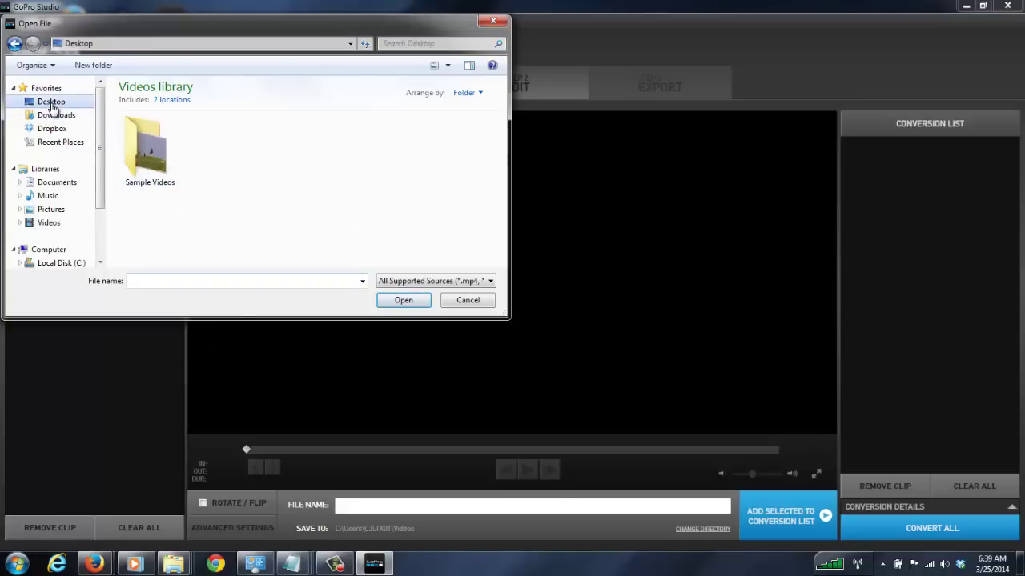
left_click_drag(496, 137, 506, 172)
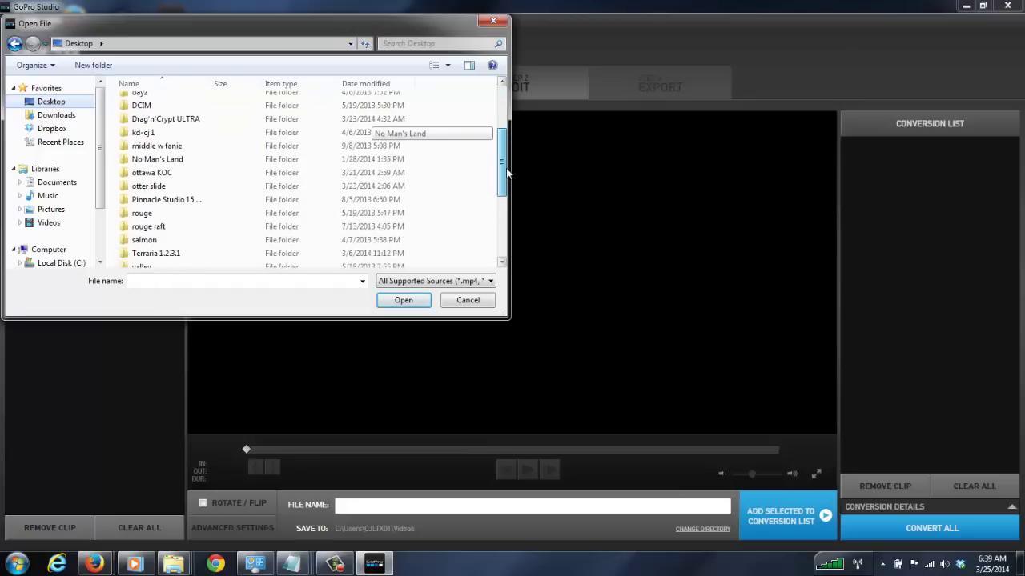
double_click(220, 172)
double_click(164, 110)
double_click(164, 108)
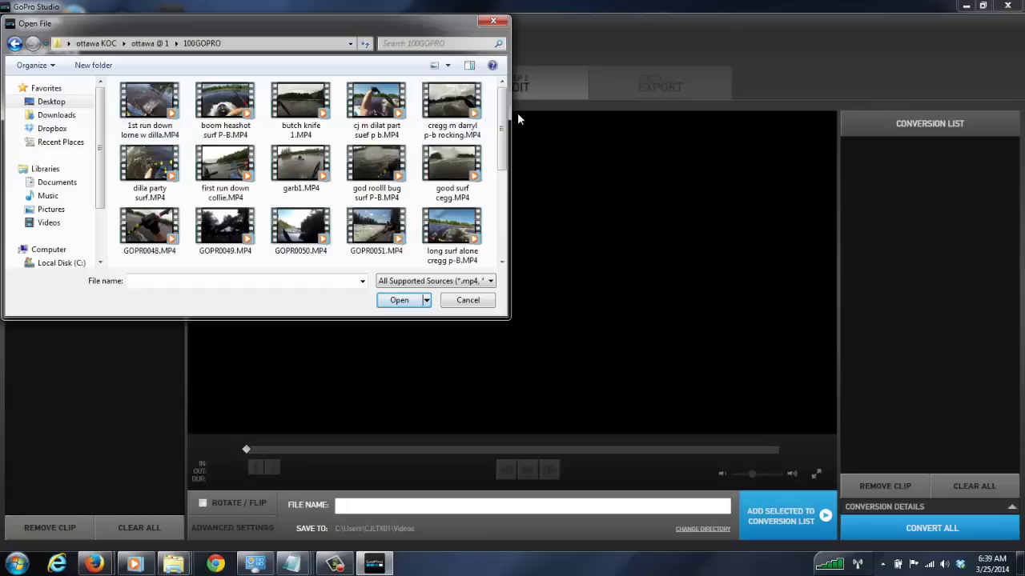
Step: Import the clip "first run down collie.MP4" from the 100GOPRO folder
left_click_drag(503, 116, 503, 146)
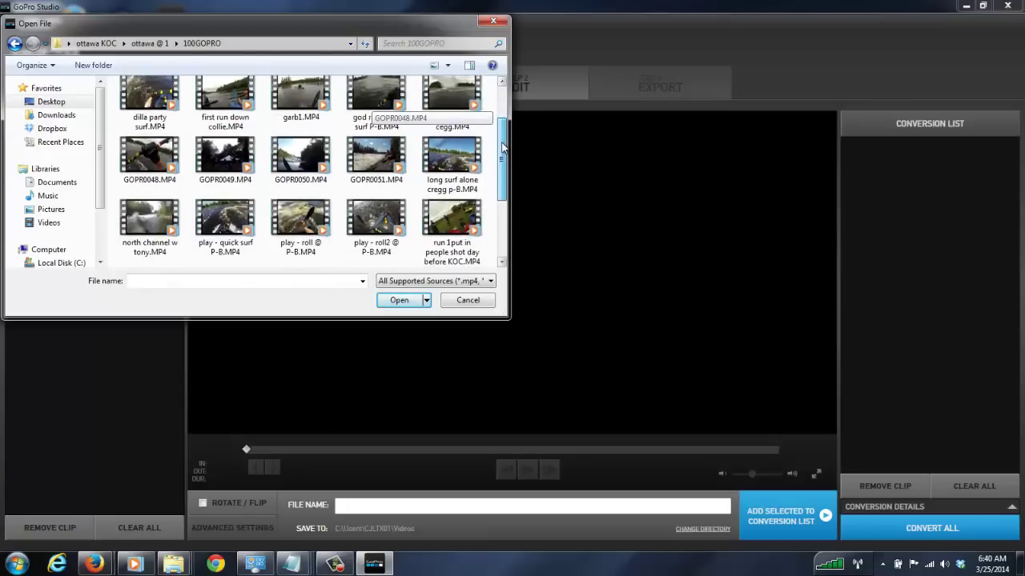
scroll(279, 165, "up", 3)
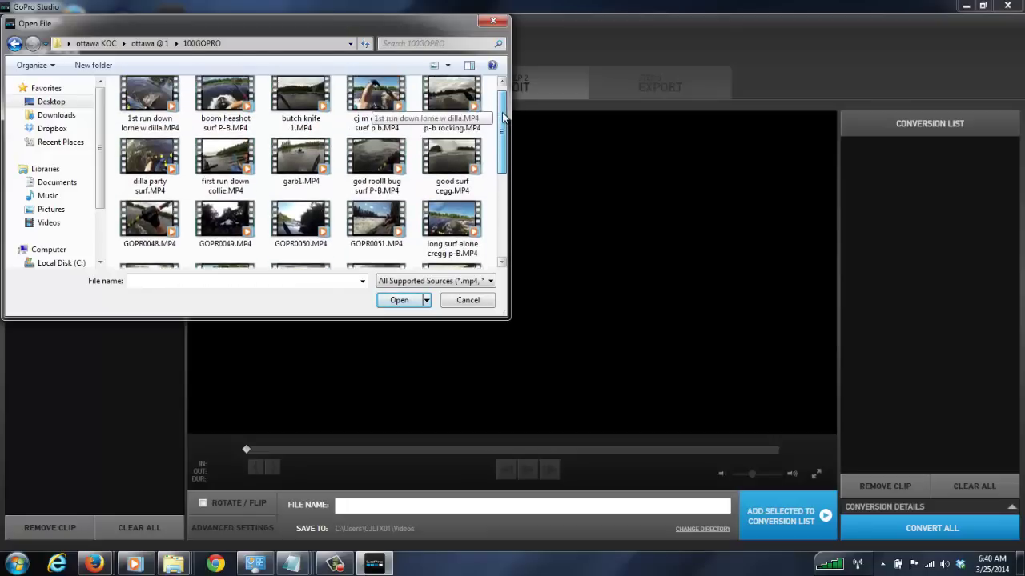
left_click(225, 164)
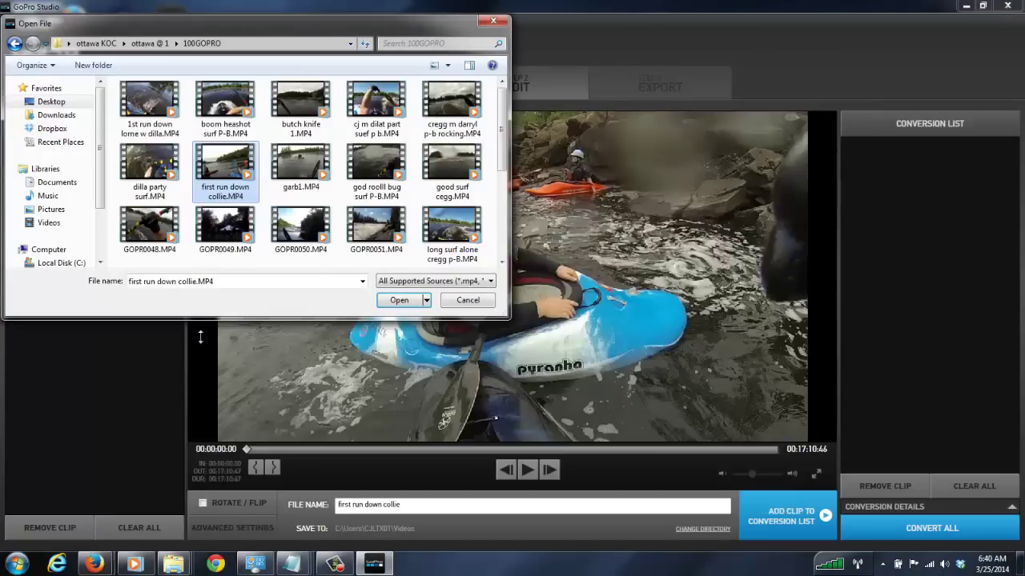
Step: Import the clip "sketchy left cregg.MP4" as well and close the file browser
left_click_drag(502, 136, 502, 232)
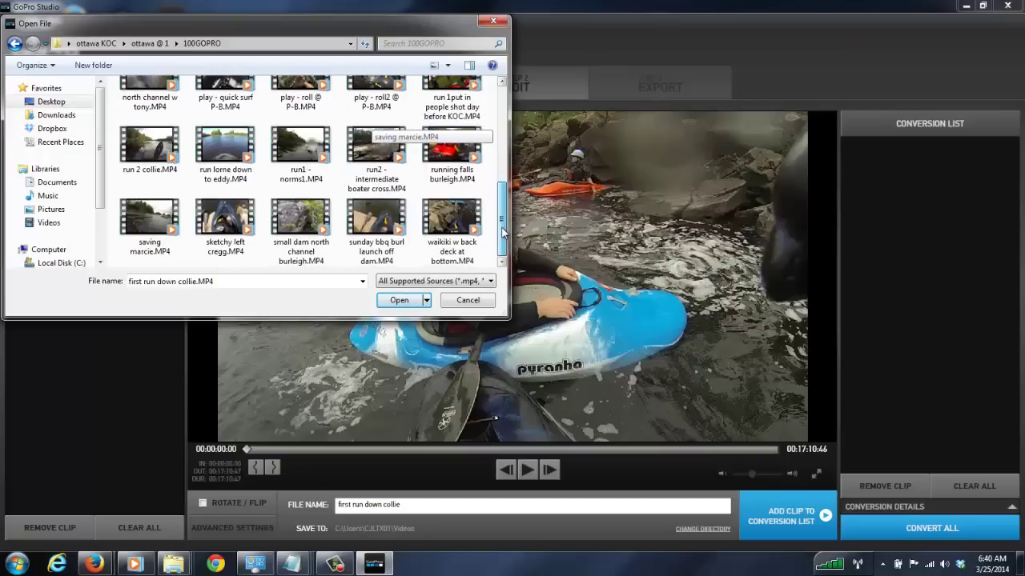
double_click(225, 220)
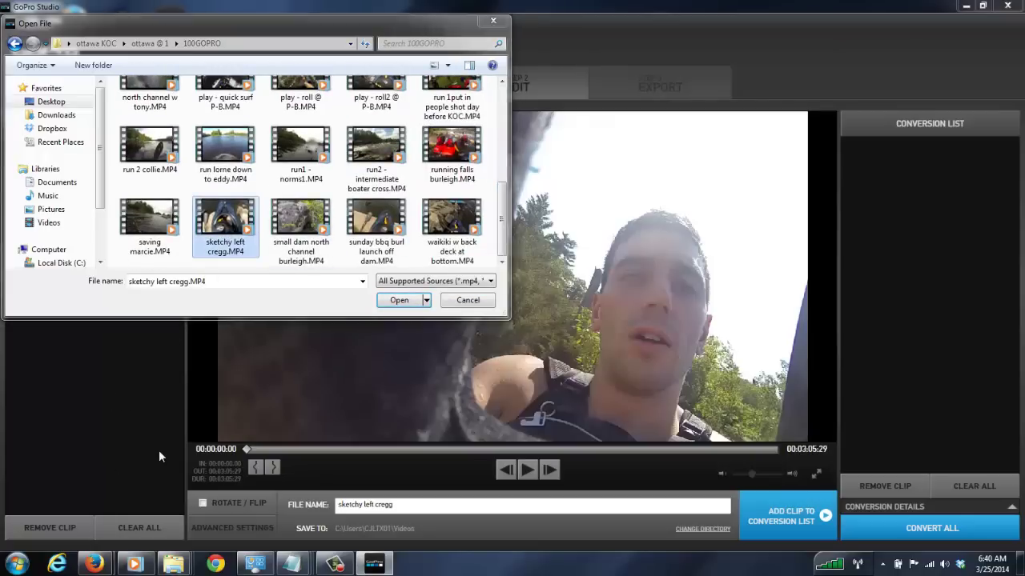
left_click(456, 299)
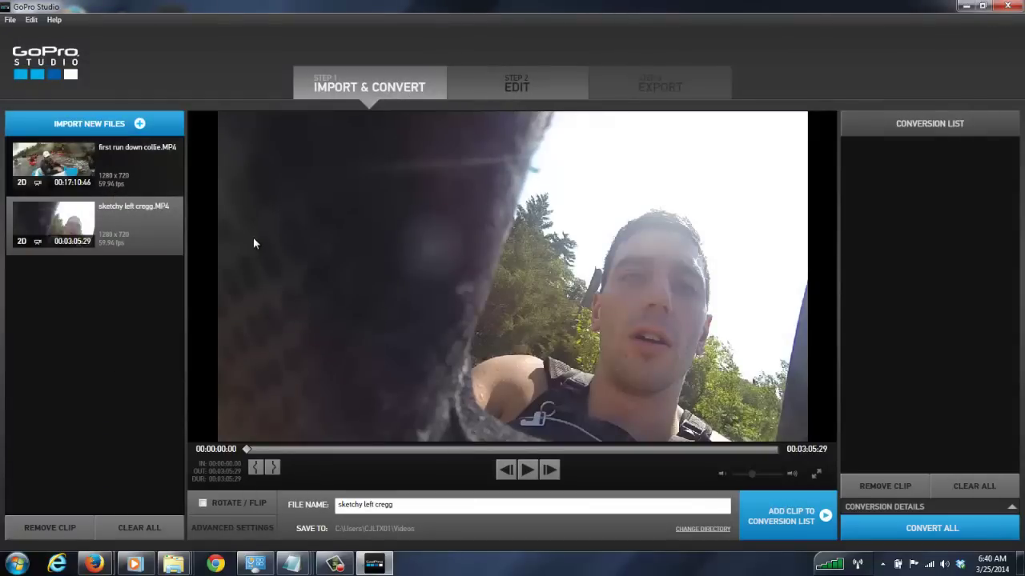
Step: Try to add "cj m dilat part suef p b.MP4" to the project straight from the 100GOPRO folder window
mouse_move(174, 564)
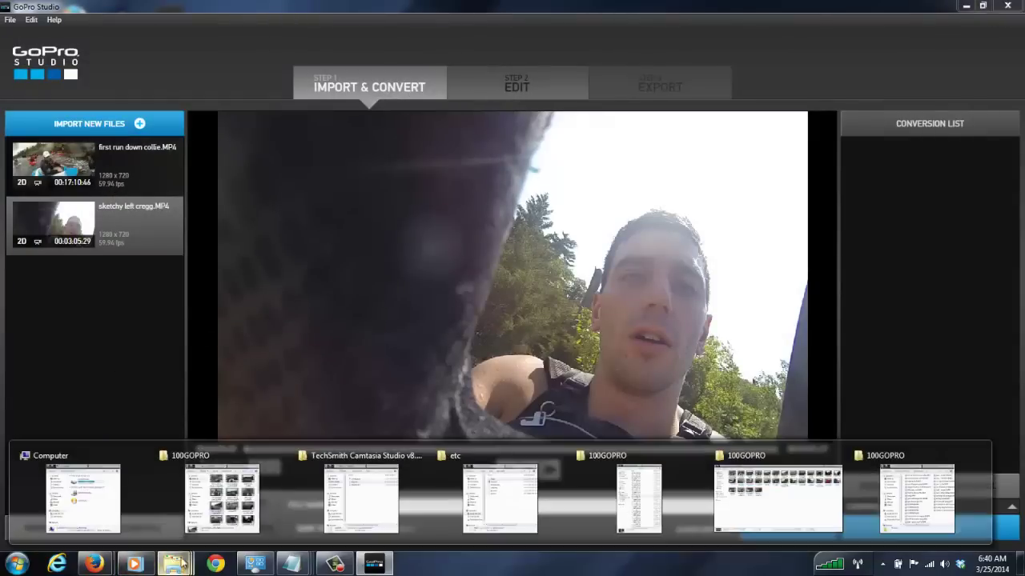
left_click(217, 493)
left_click_drag(534, 272, 289, 341)
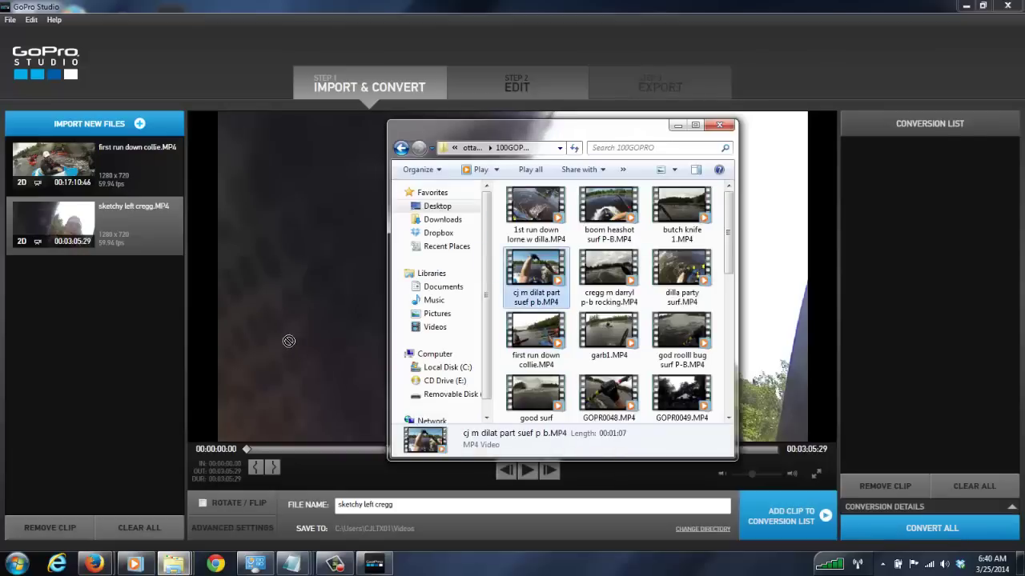
left_click_drag(74, 391, 541, 270)
scroll(528, 240, "down", 1)
left_click(103, 121)
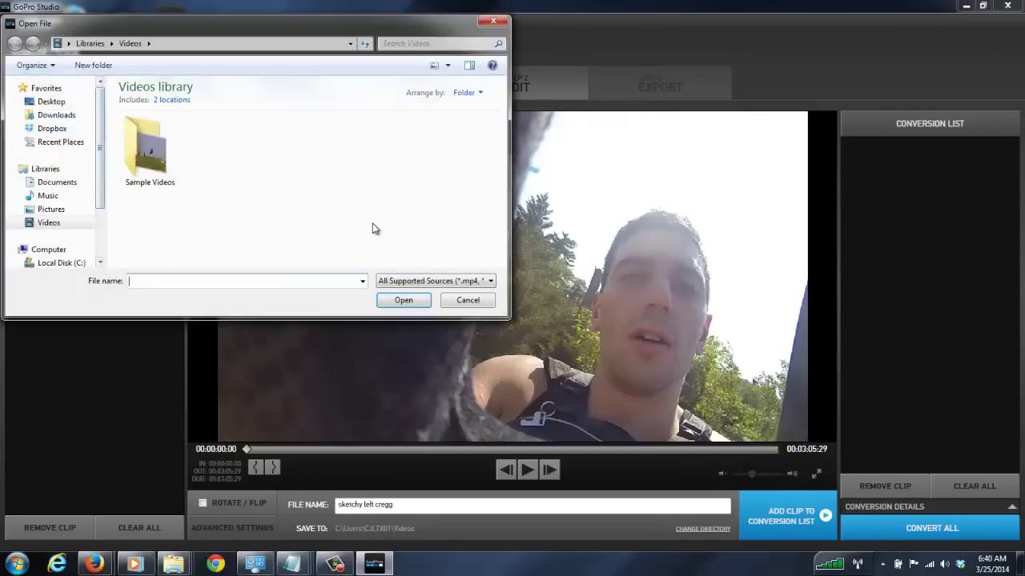
left_click(51, 102)
scroll(192, 165, "down", 8)
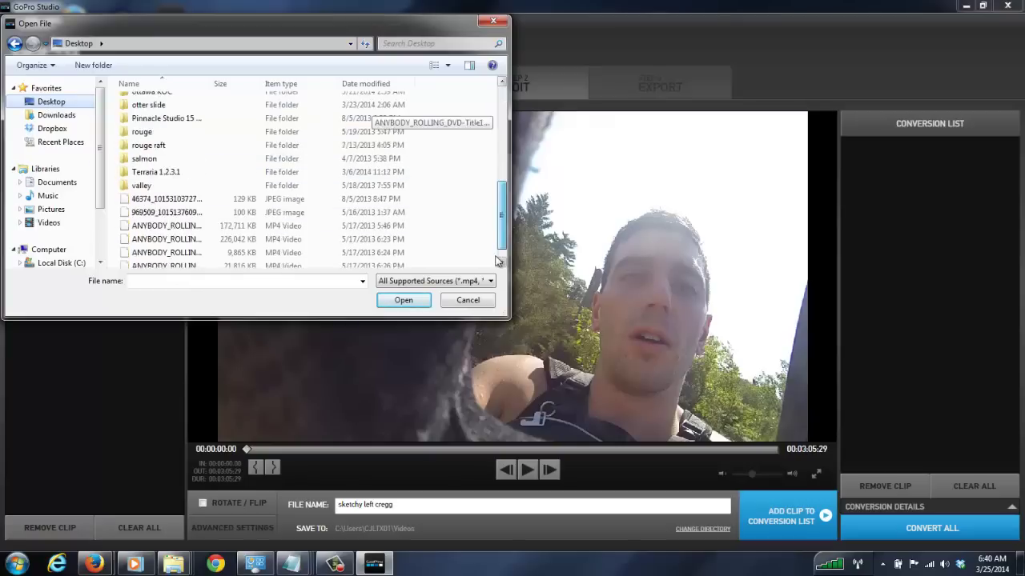
left_click(200, 153)
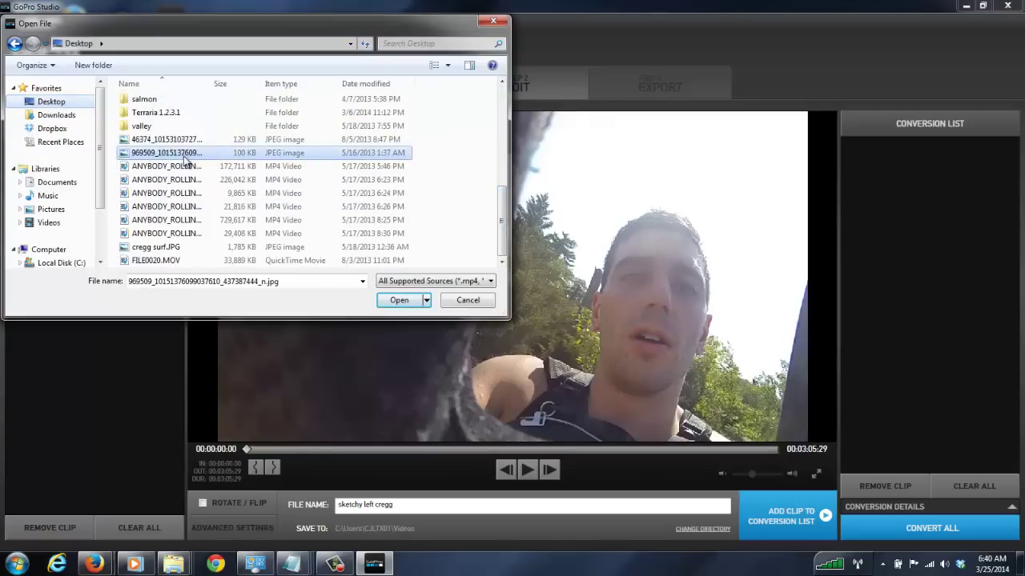
left_click(469, 300)
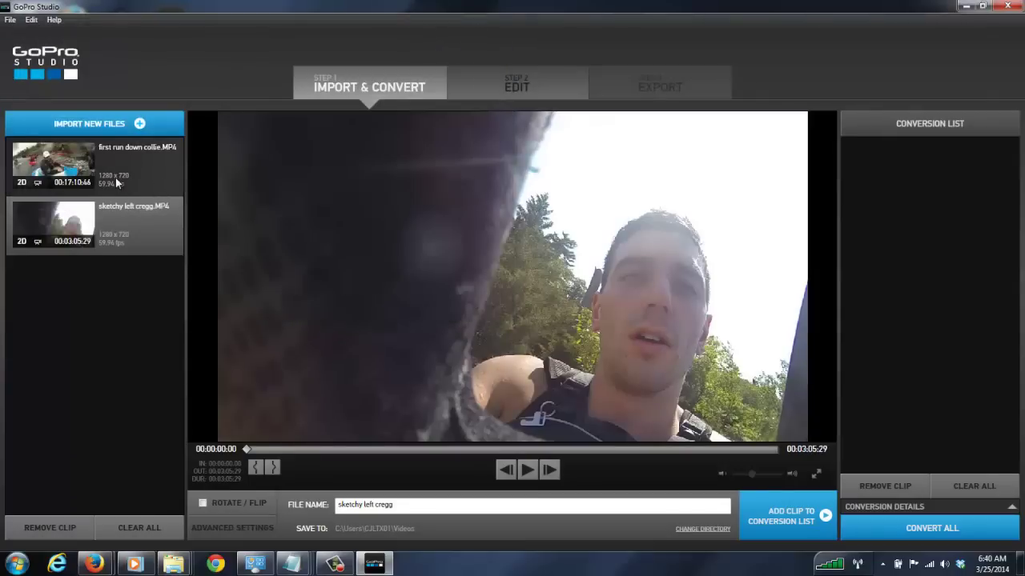
Step: Play the "first run down collie" clip and skim through its footage, mainly the first two minutes, to examine which section to use
left_click(117, 183)
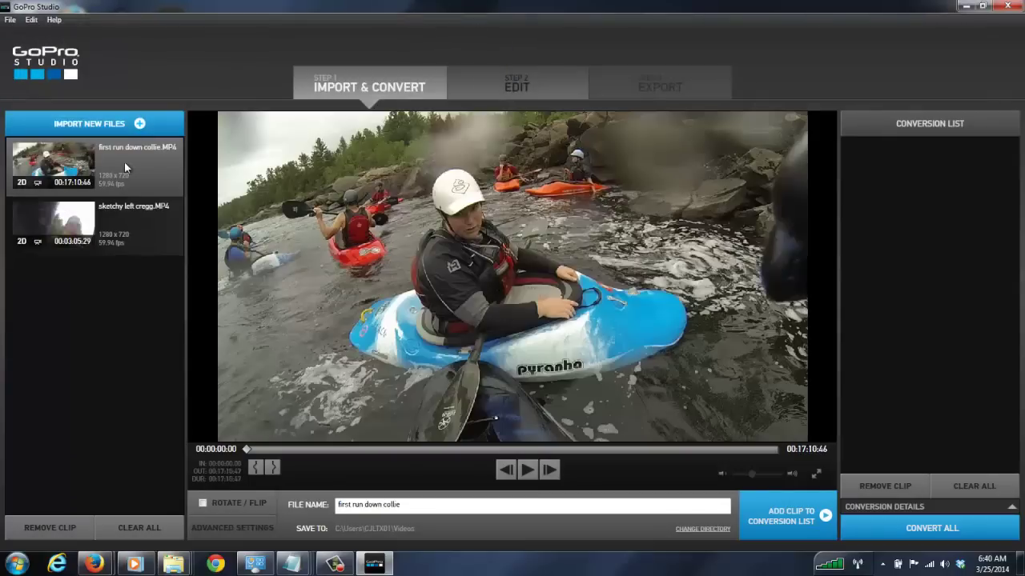
left_click(527, 470)
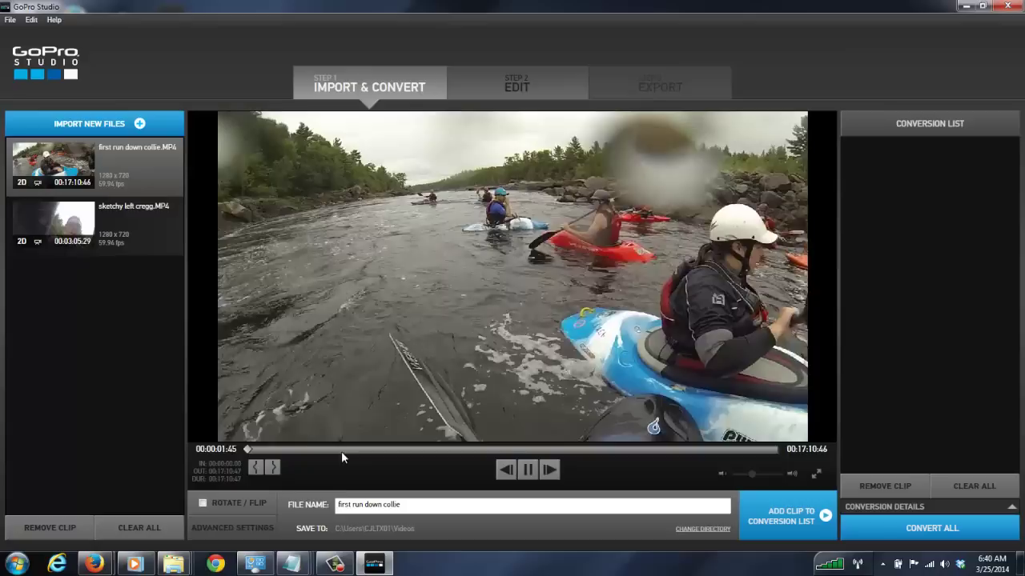
left_click(434, 449)
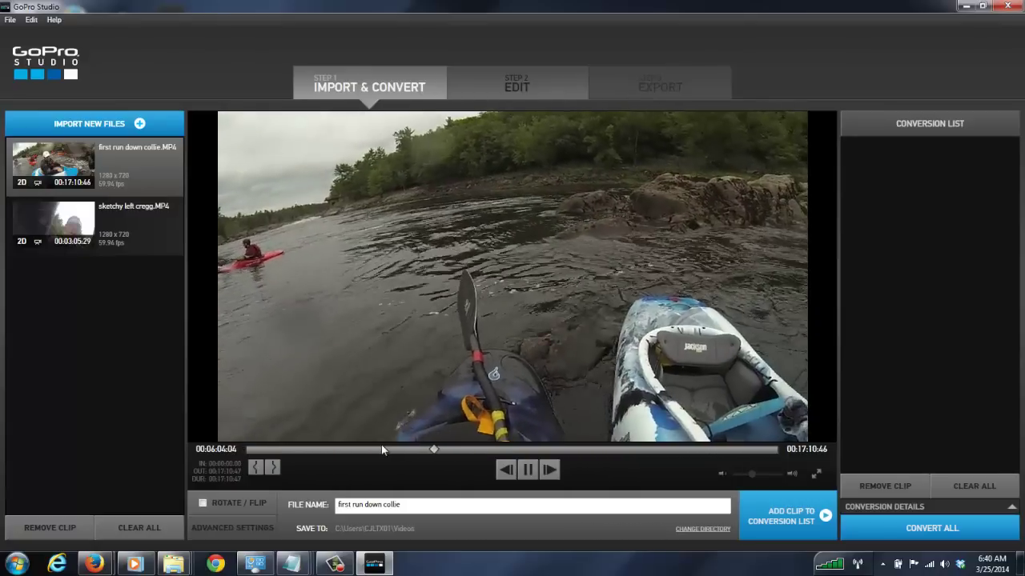
left_click(355, 449)
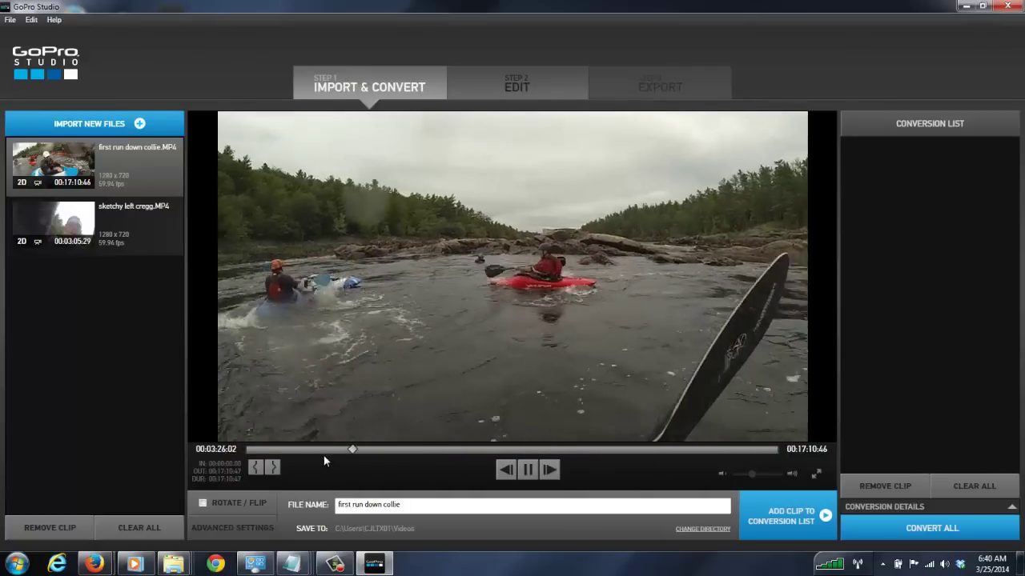
left_click(312, 449)
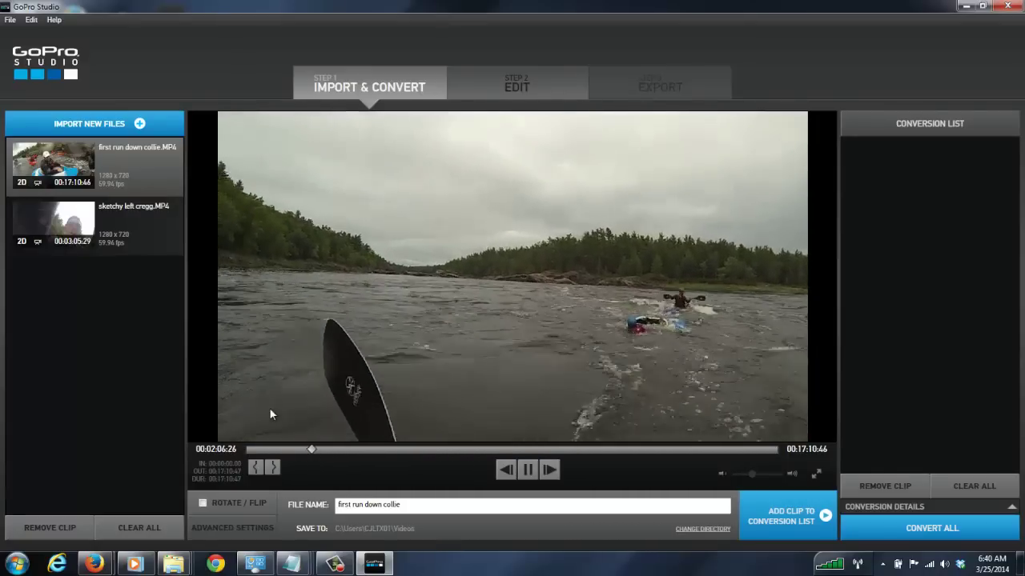
left_click(267, 449)
left_click(254, 450)
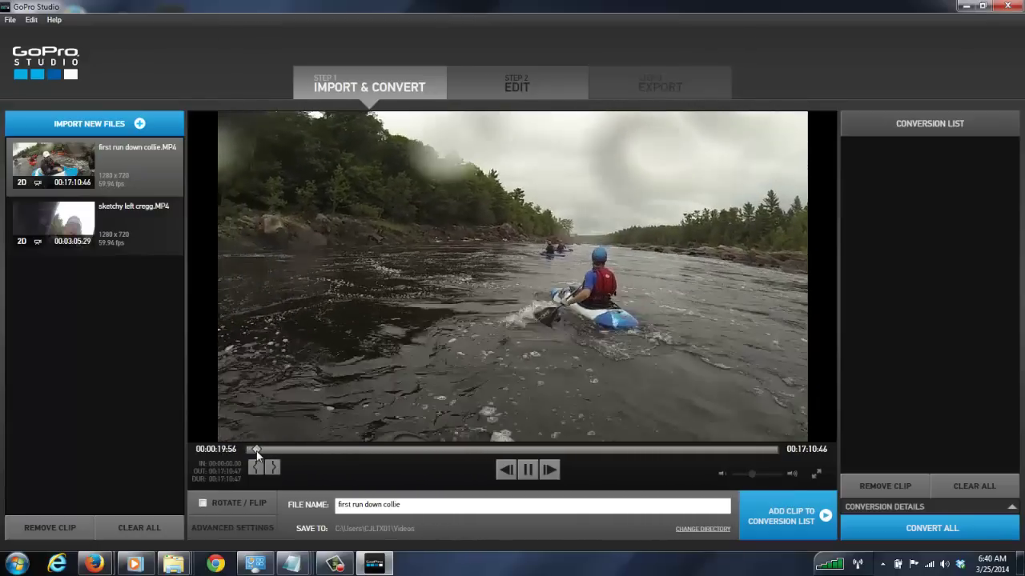
left_click_drag(262, 454, 279, 455)
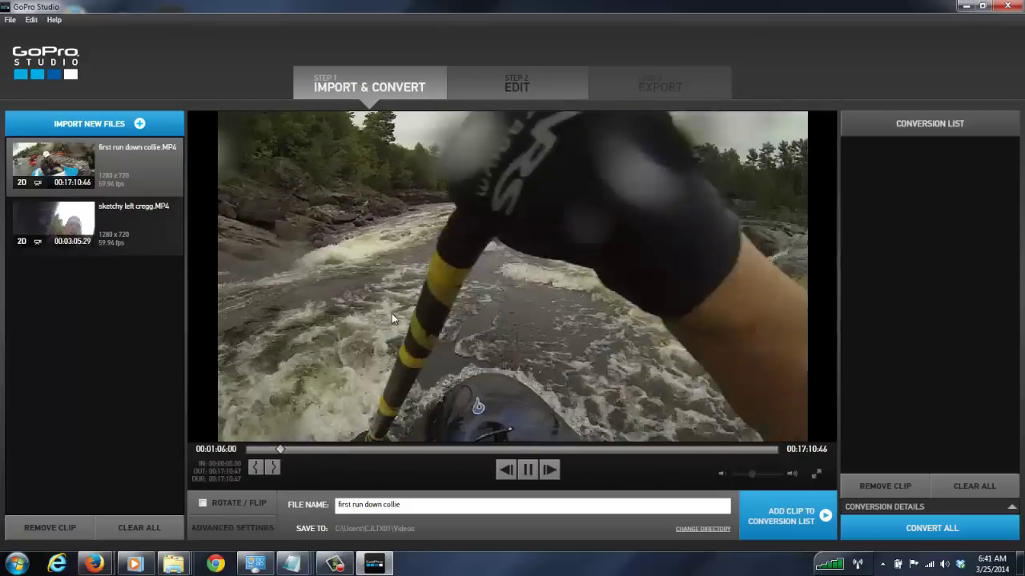
left_click(290, 451)
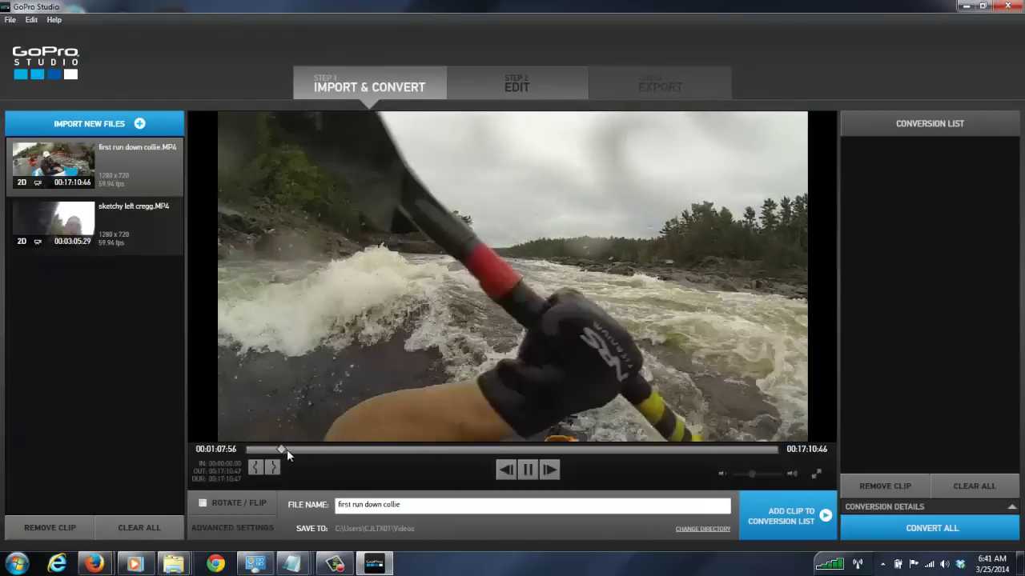
left_click_drag(291, 449, 303, 449)
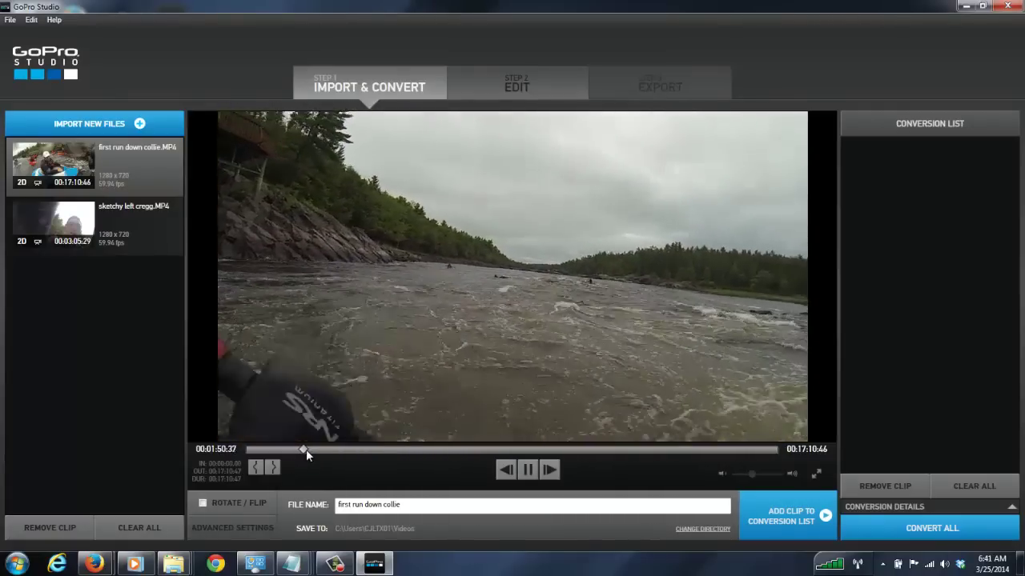
Step: Mark the section of "first run down collie" from 00:01:00:35 to 00:01:52:46 and add it to the conversion list
left_click(528, 473)
left_click_drag(305, 451, 279, 453)
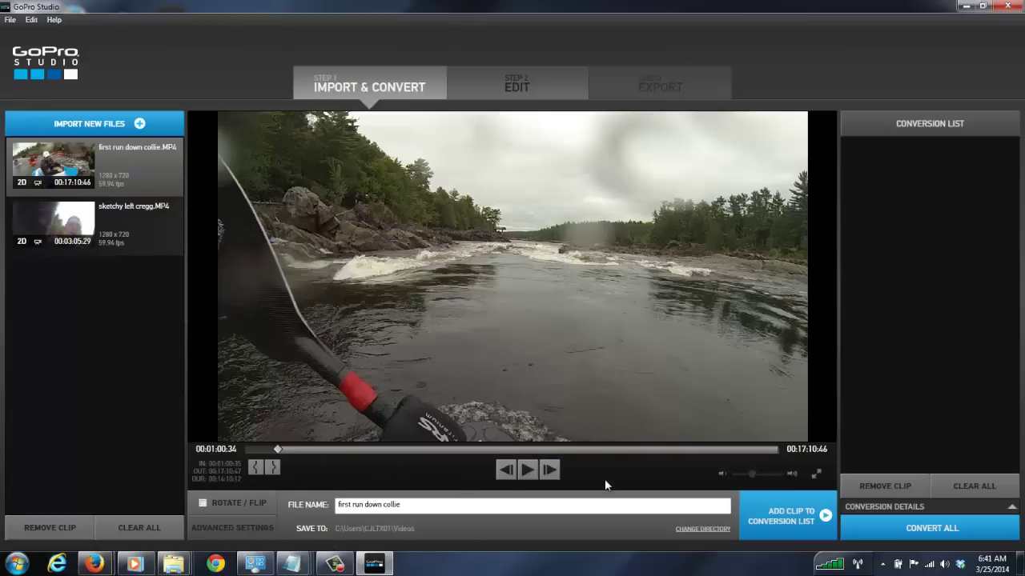
left_click_drag(278, 453, 303, 454)
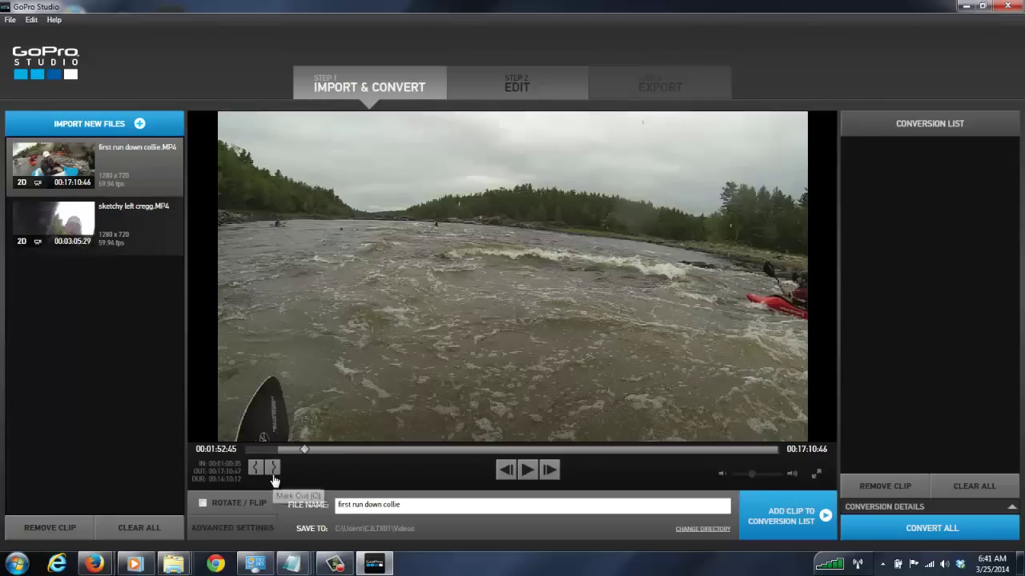
left_click(273, 470)
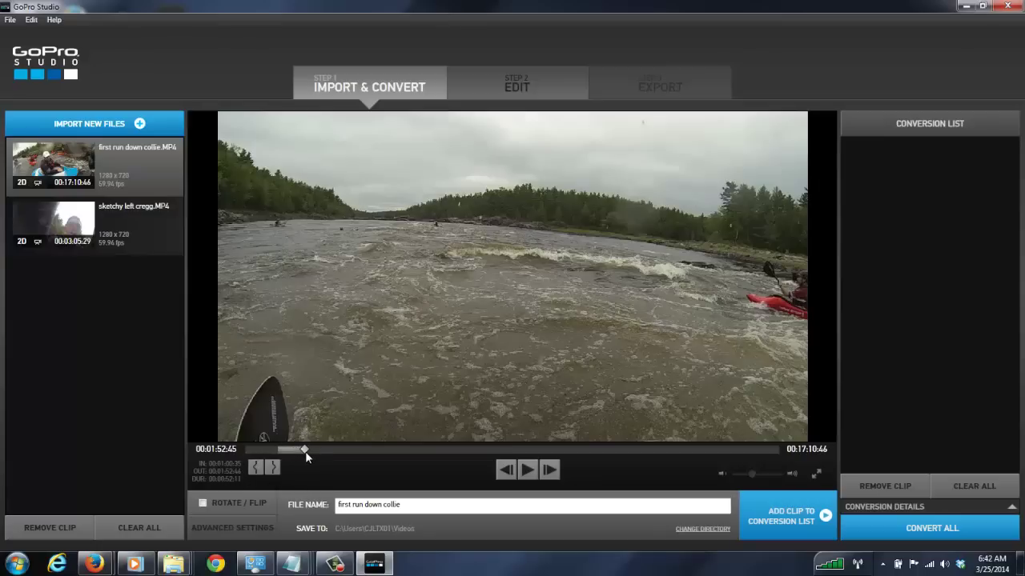
left_click(816, 506)
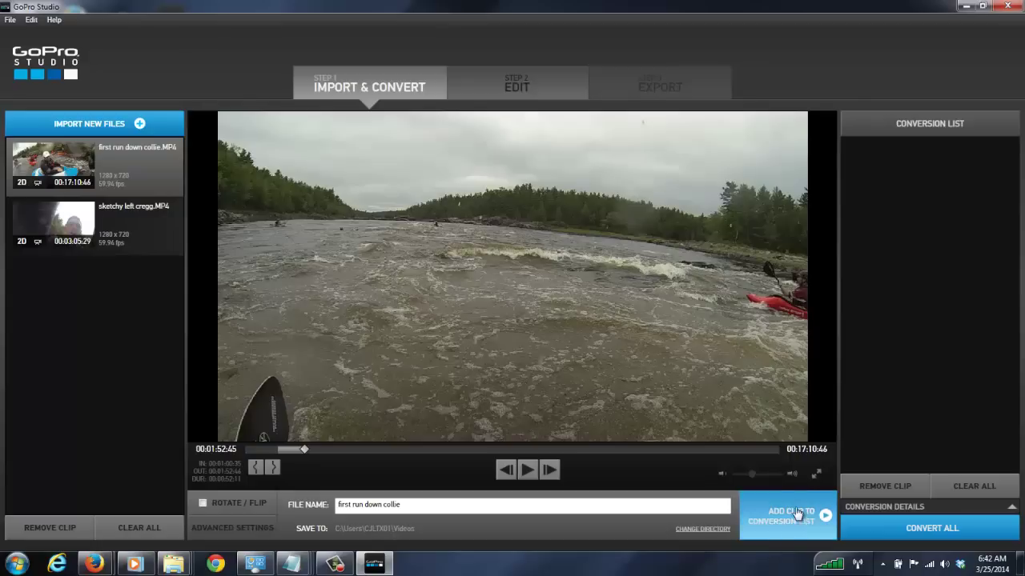
left_click(771, 526)
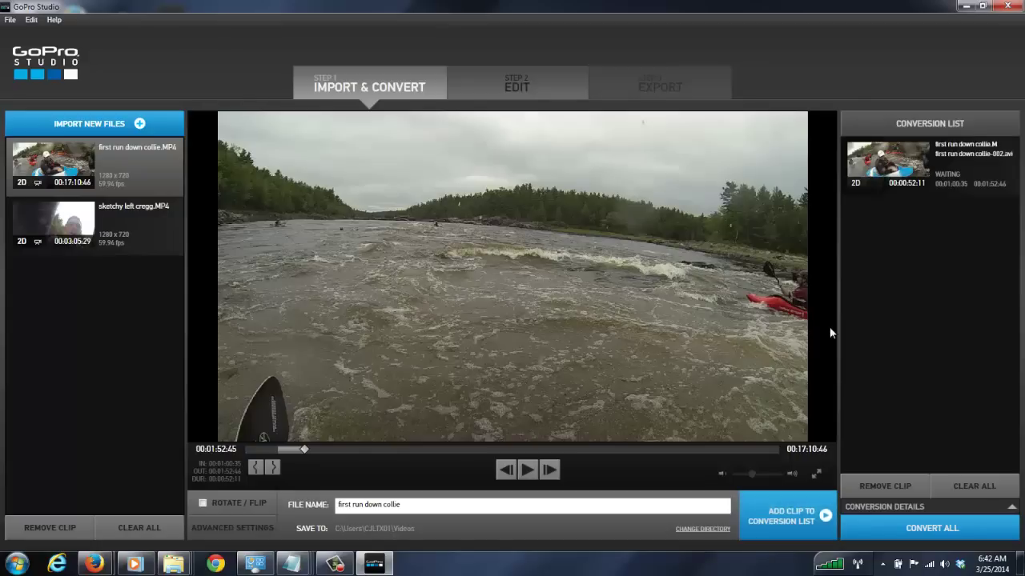
Step: Mark a second section of "first run down collie" from 00:15:09:10 to 00:15:18:52 and add it to the conversion list
mouse_move(918, 190)
left_click_drag(306, 452, 546, 446)
left_click(528, 470)
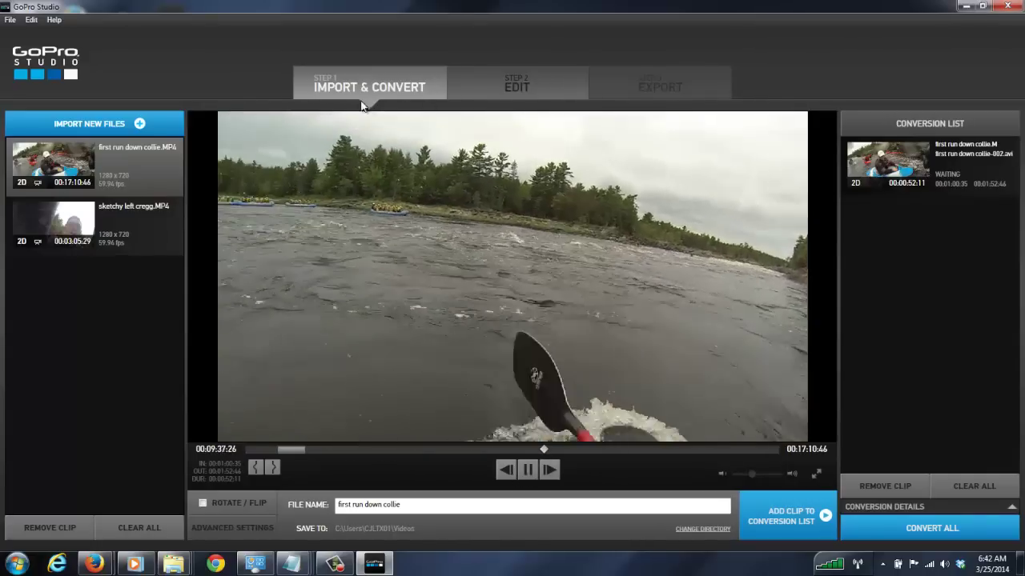
left_click_drag(545, 450, 716, 452)
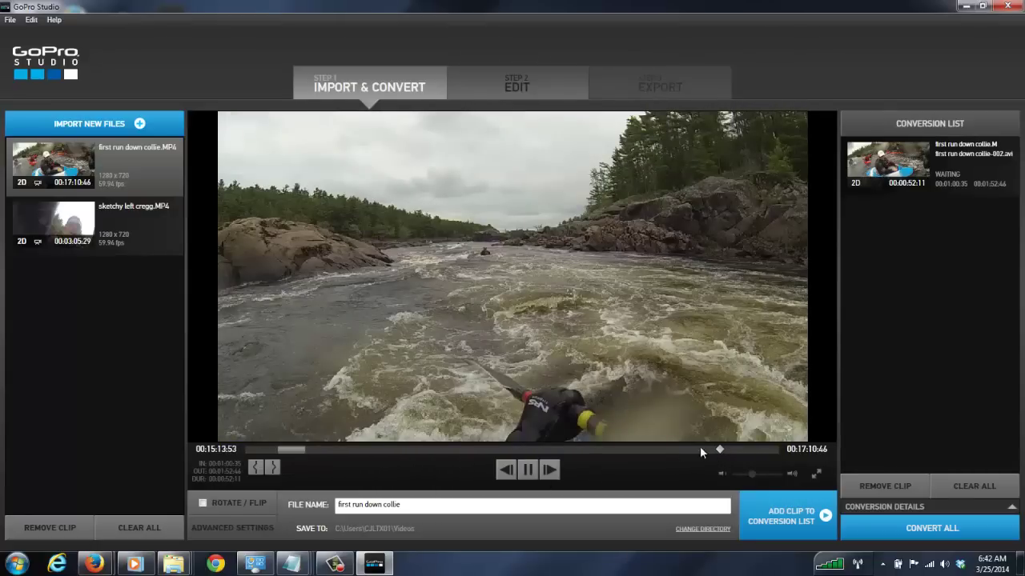
left_click_drag(715, 453, 628, 451)
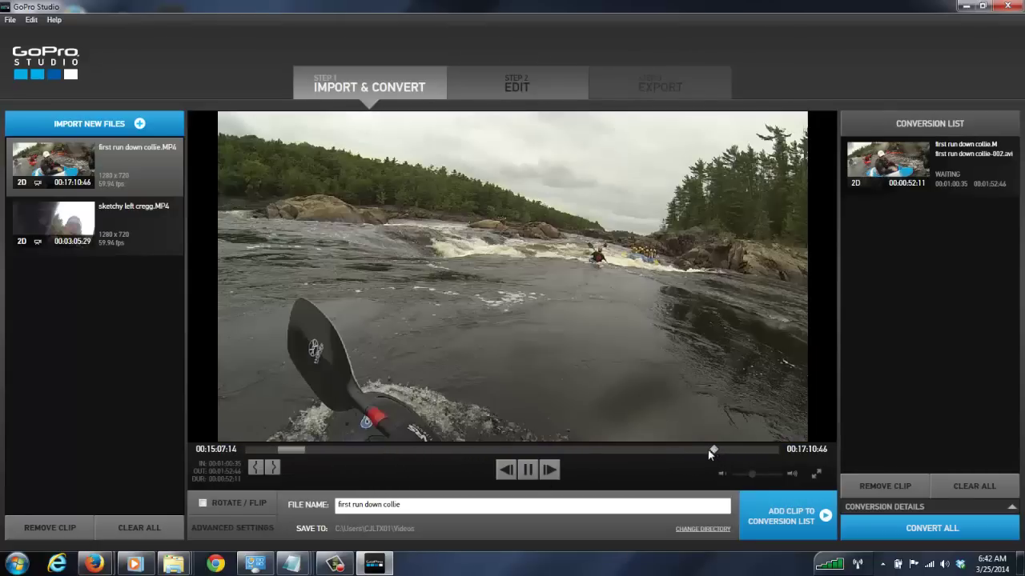
left_click(526, 470)
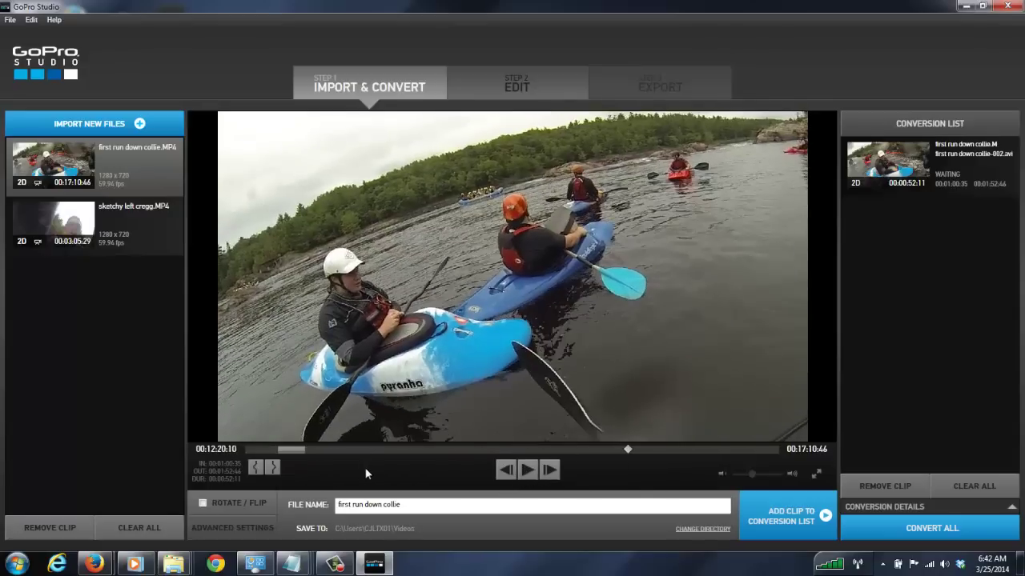
left_click_drag(630, 454, 715, 456)
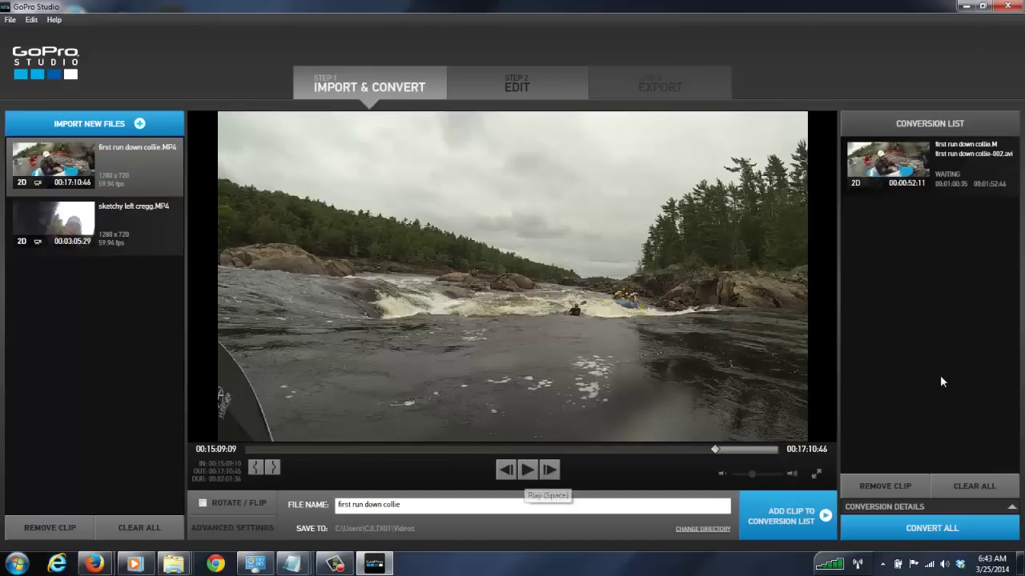
left_click(534, 477)
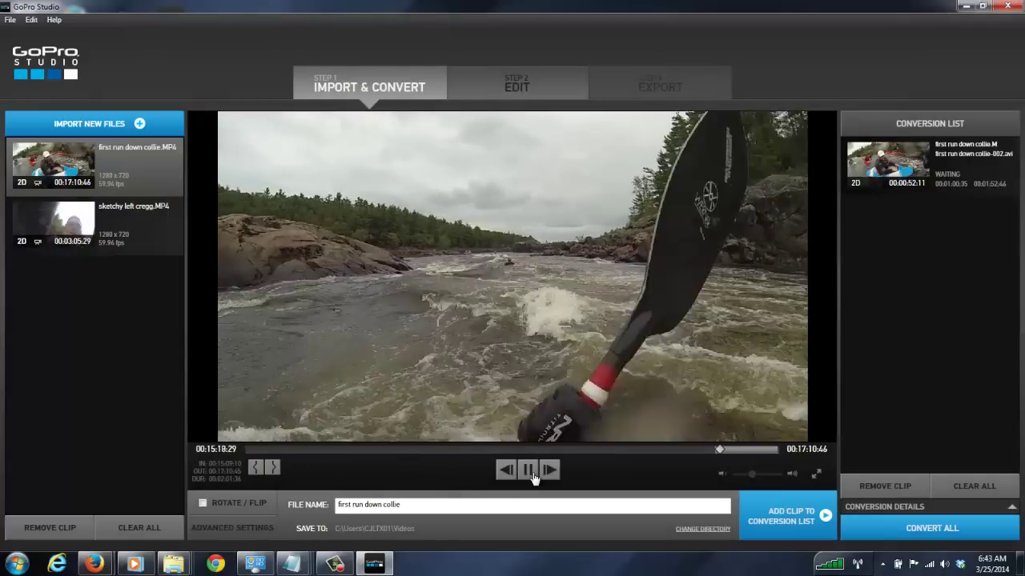
left_click(533, 478)
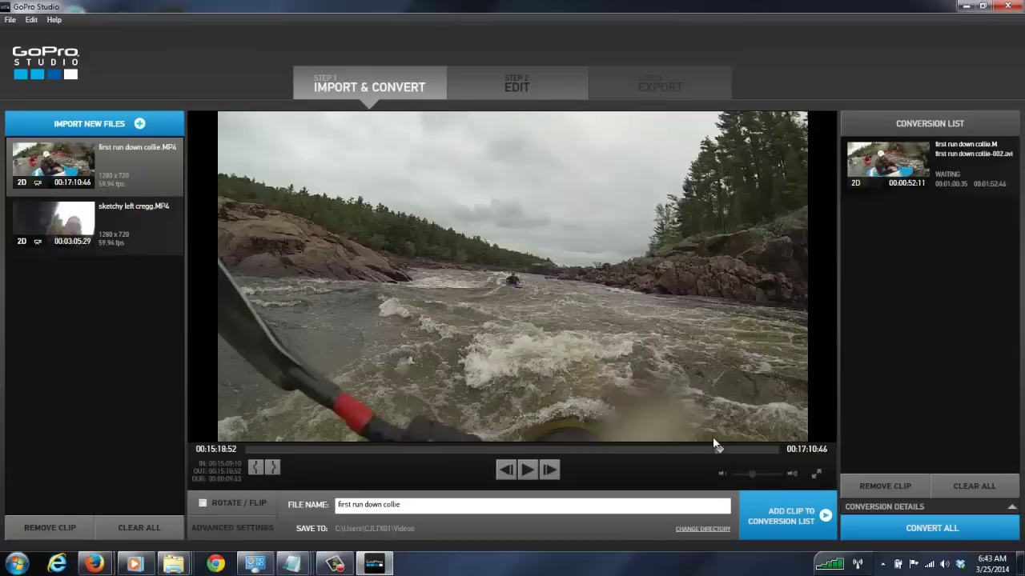
left_click(783, 519)
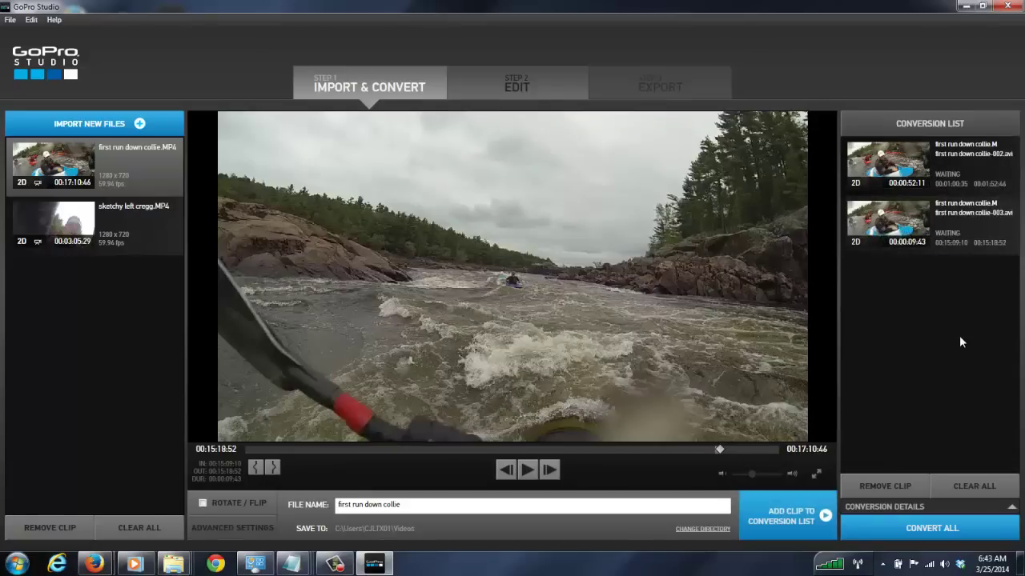
Step: Mark the section of "sketchy left cregg" from 00:01:40:37 to 00:02:20:28 and add it to the conversion list
left_click(143, 237)
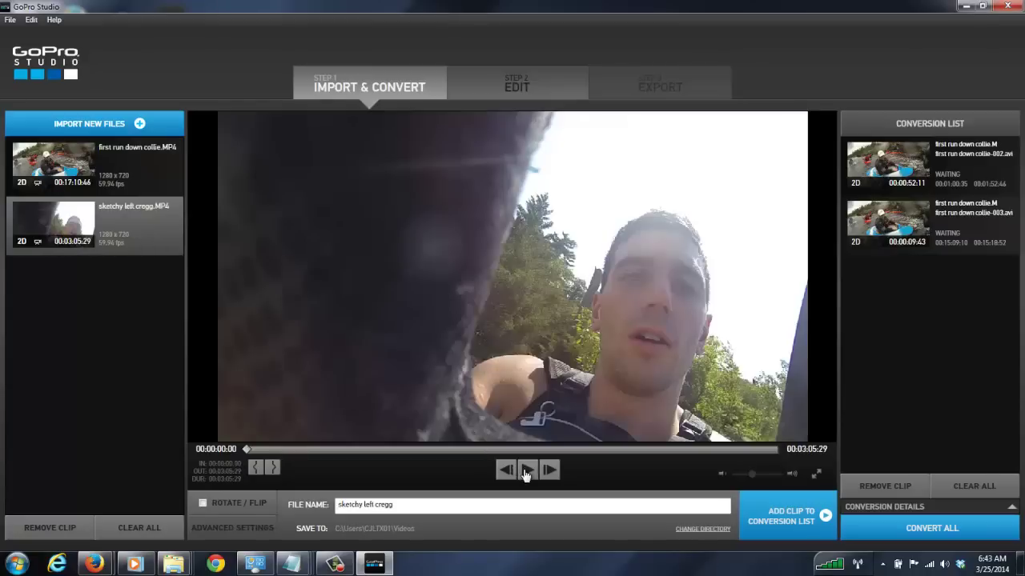
left_click(526, 472)
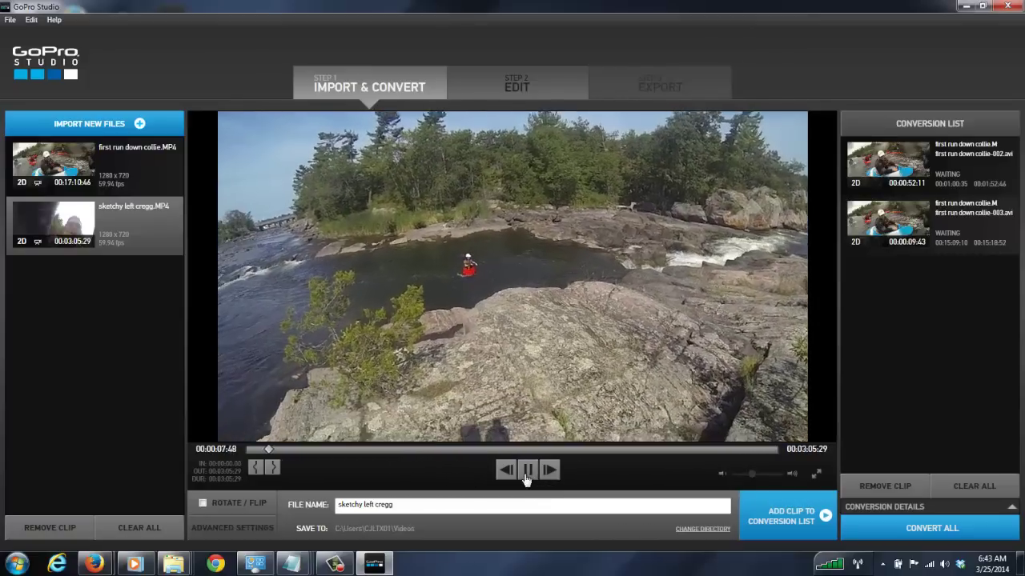
left_click(297, 449)
left_click_drag(300, 449, 535, 454)
left_click(527, 470)
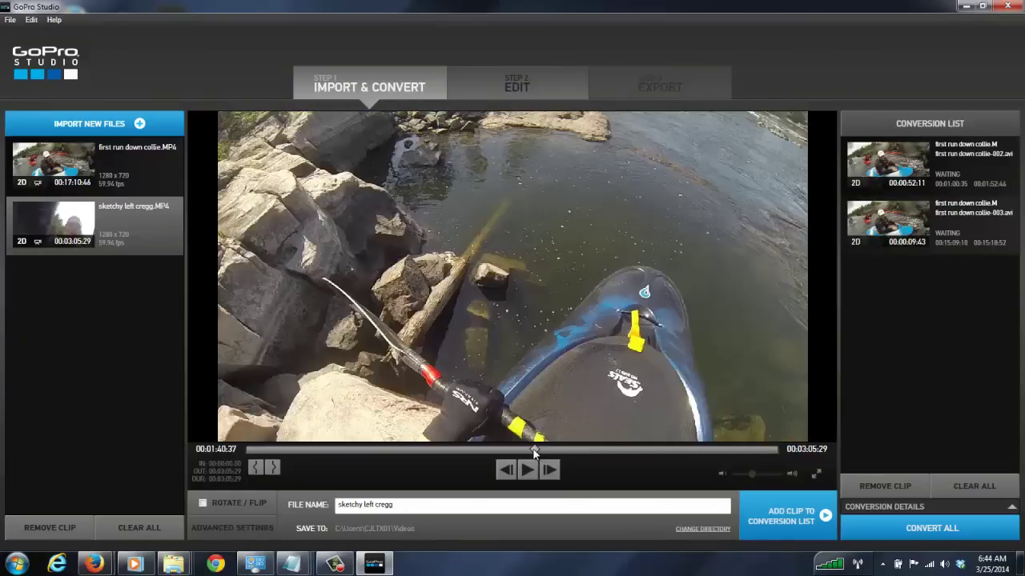
left_click(254, 469)
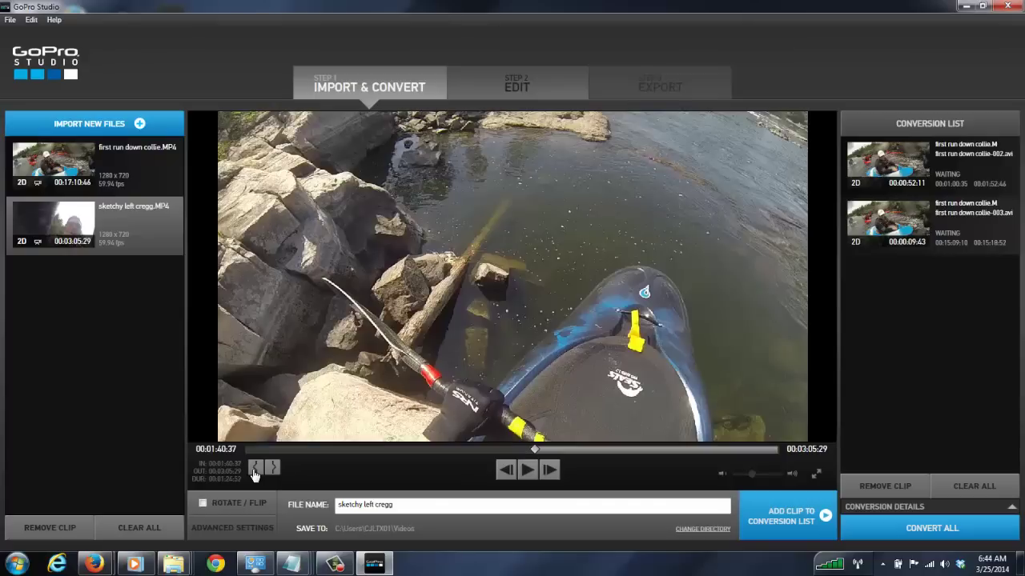
left_click(529, 472)
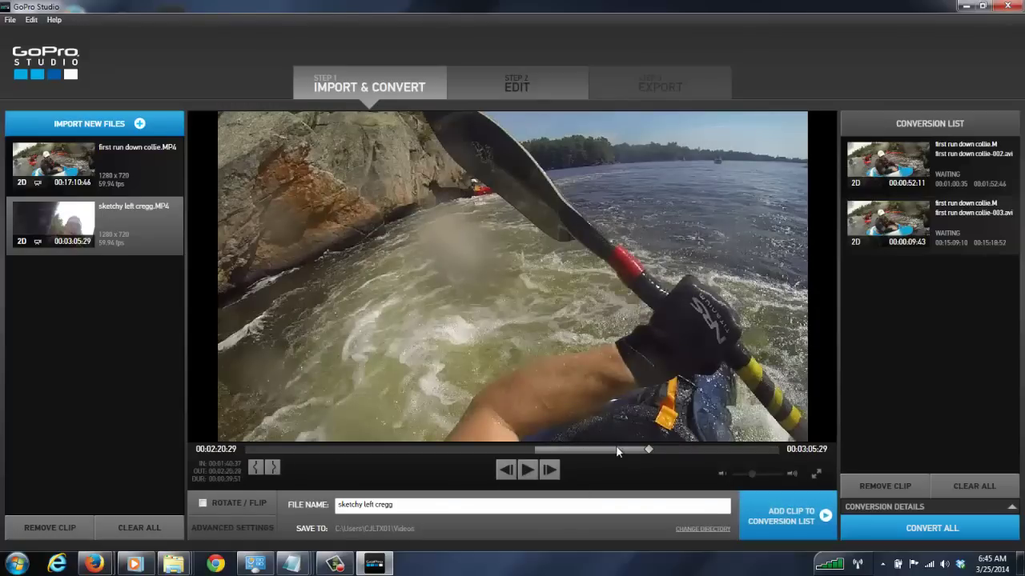
left_click(795, 512)
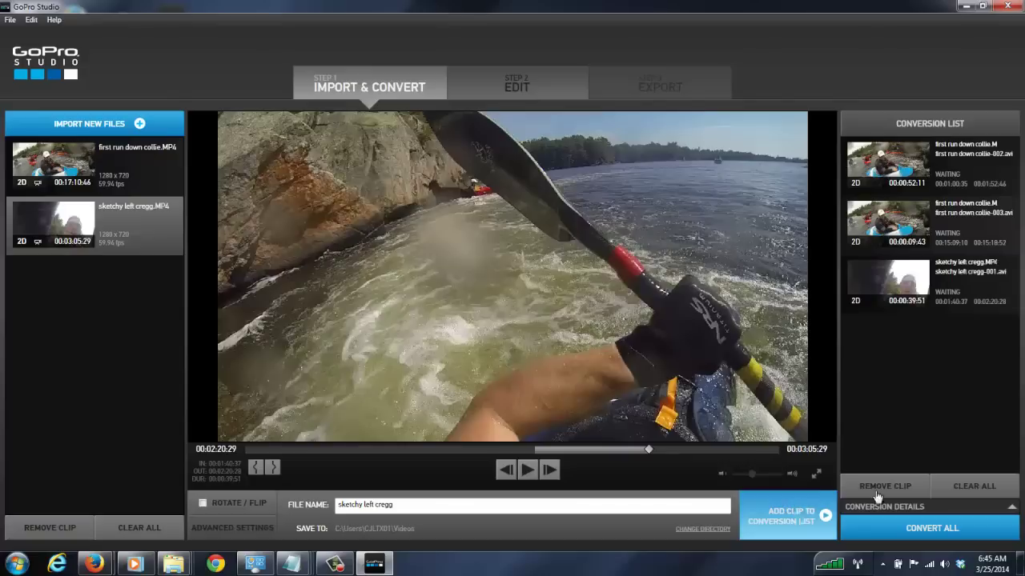
Step: Convert all clips in the conversion list and proceed to the edit stage without choosing an edit template
left_click(929, 535)
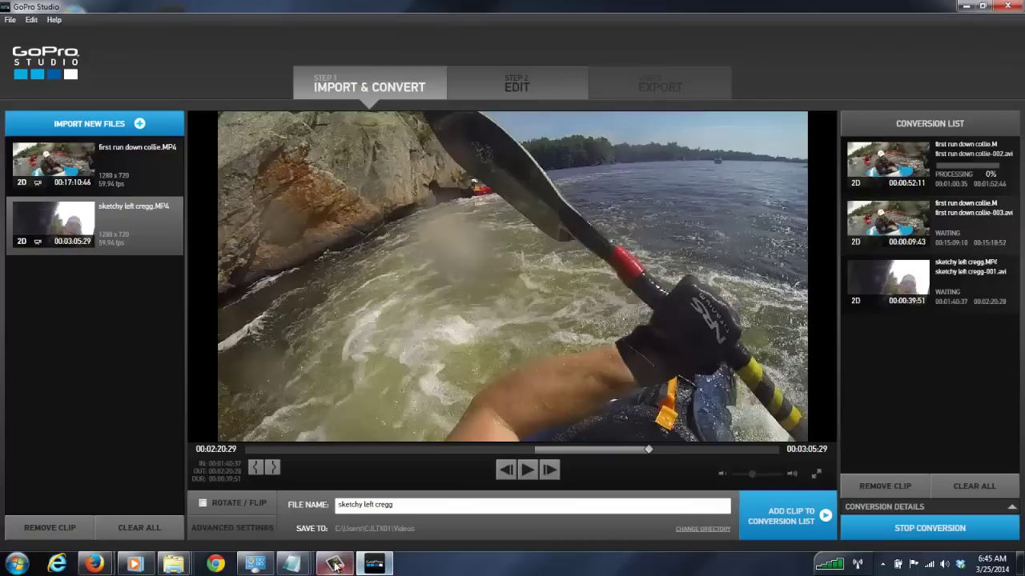
left_click(374, 563)
left_click(963, 502)
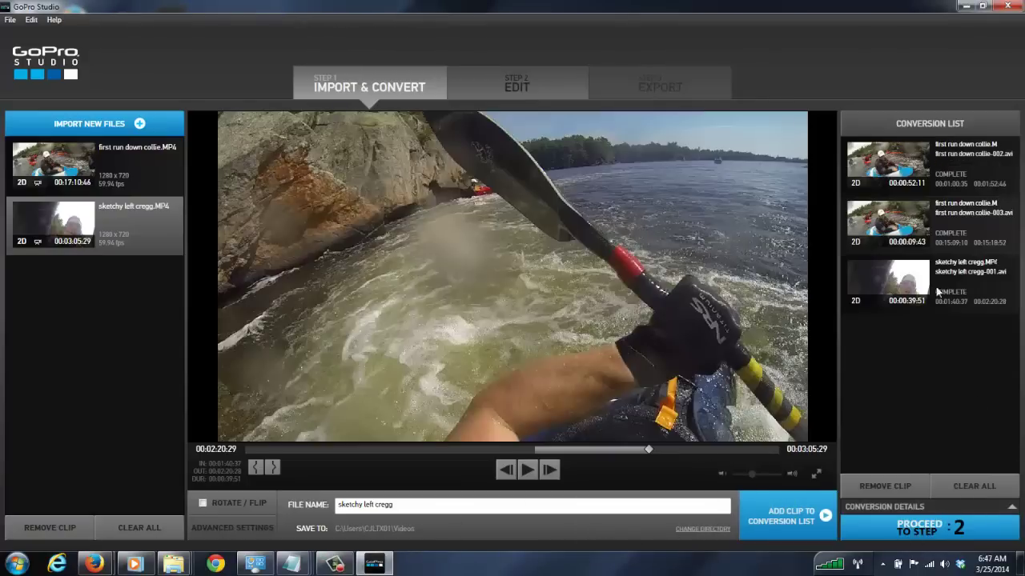
left_click(926, 530)
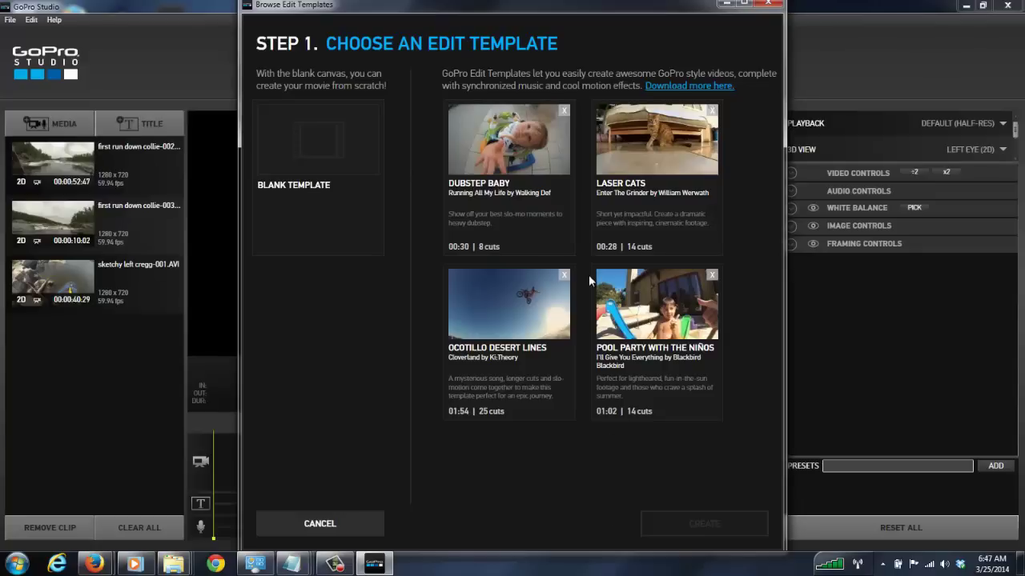
left_click(332, 523)
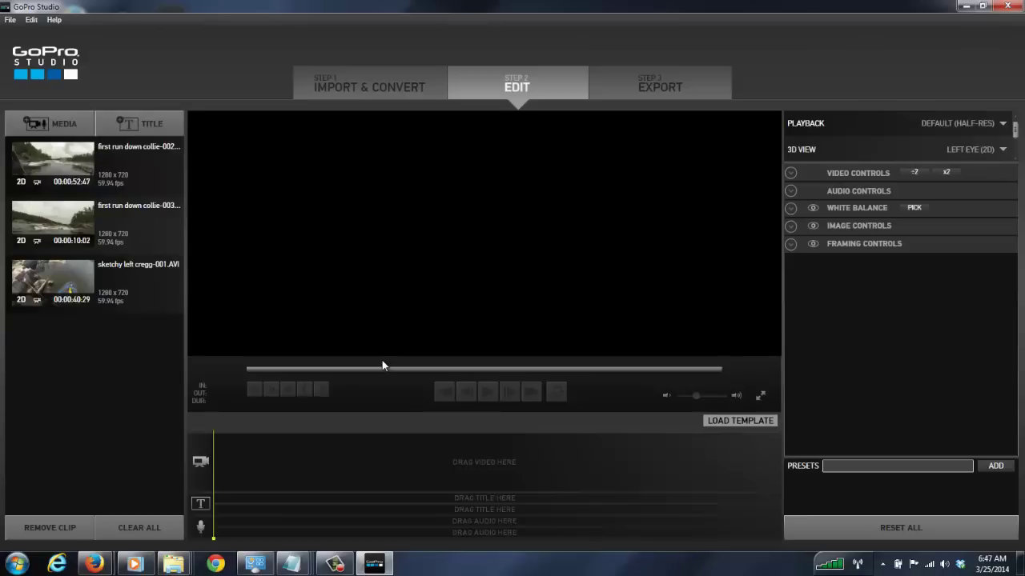
Step: Rearrange the media clips so "sketchy left cregg-001" is first, "first run down collie-002" second and "first run down collie-003" last
left_click(56, 280)
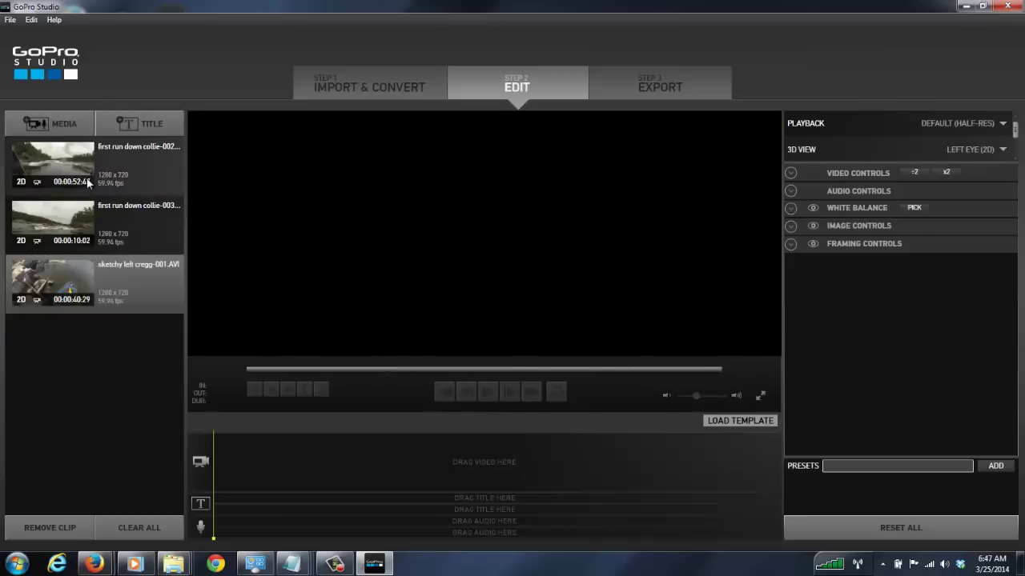
left_click_drag(88, 153, 436, 478)
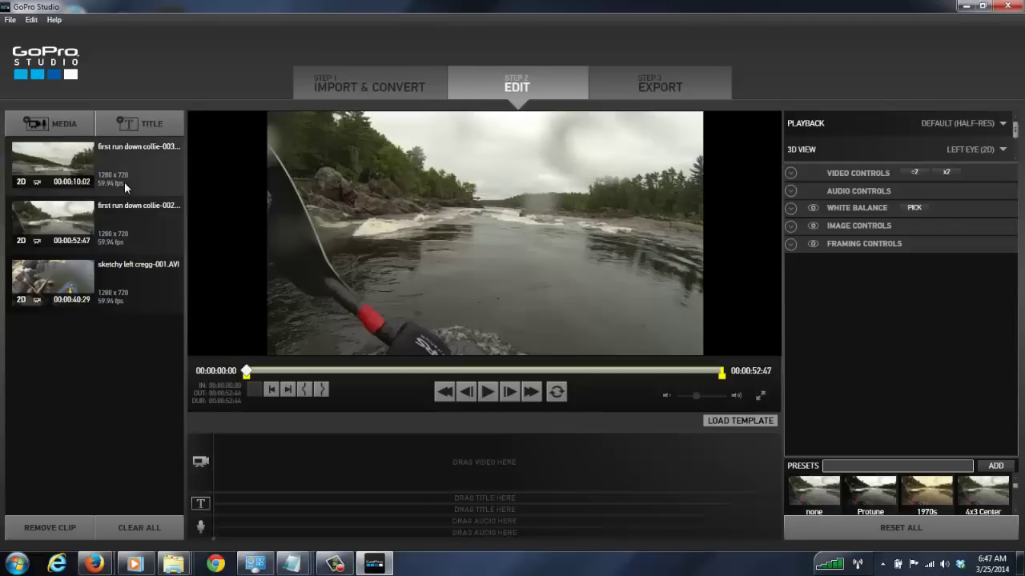
left_click(124, 182)
key("ctrl+a")
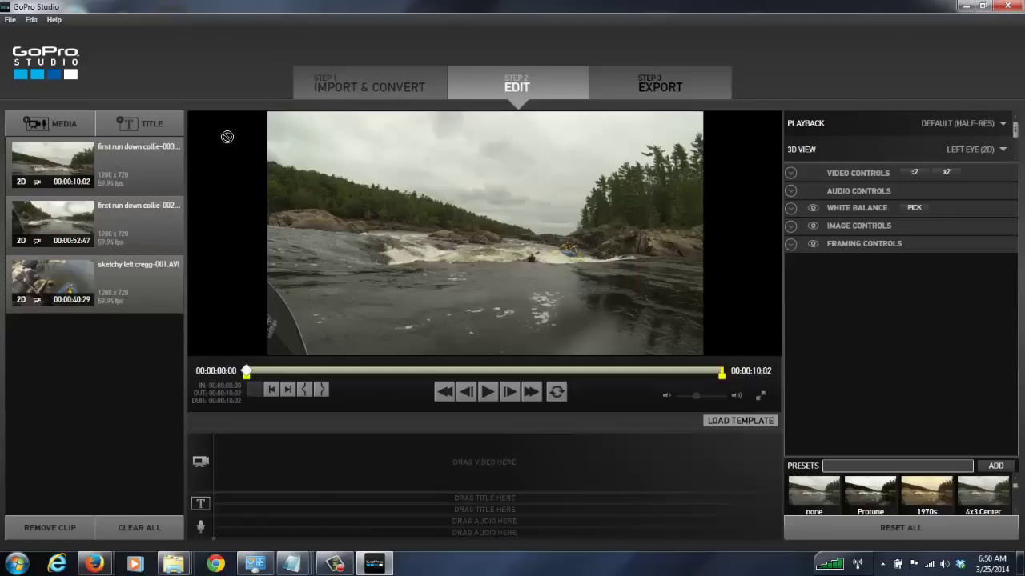
left_click(131, 245)
left_click_drag(148, 238, 107, 302)
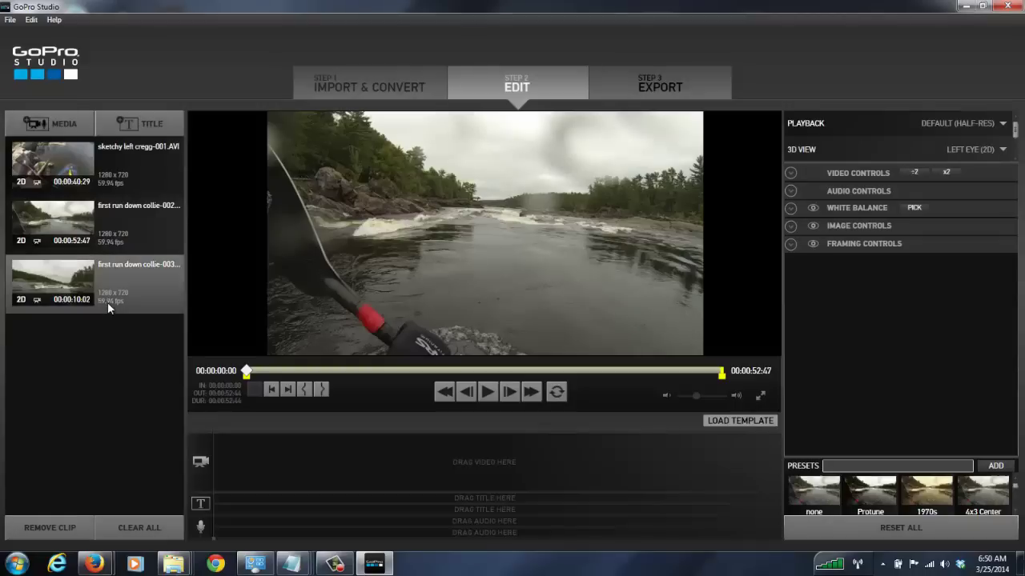
left_click(122, 171)
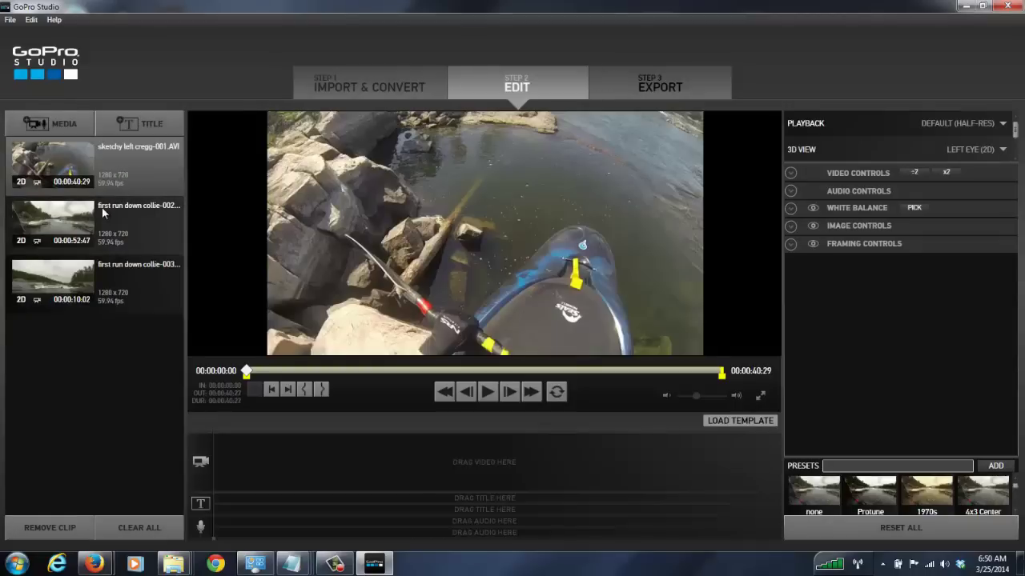
left_click(49, 122)
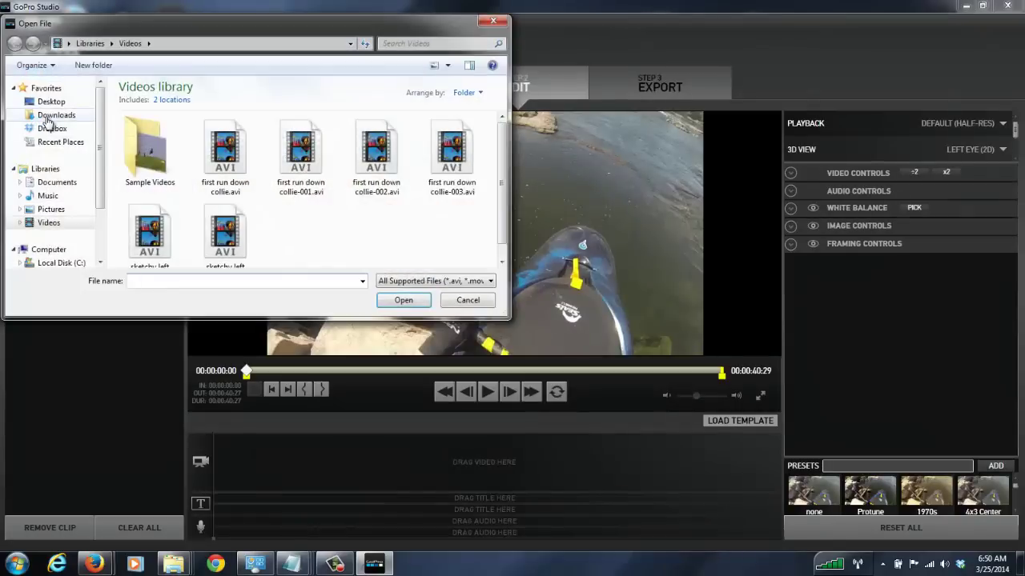
left_click(471, 301)
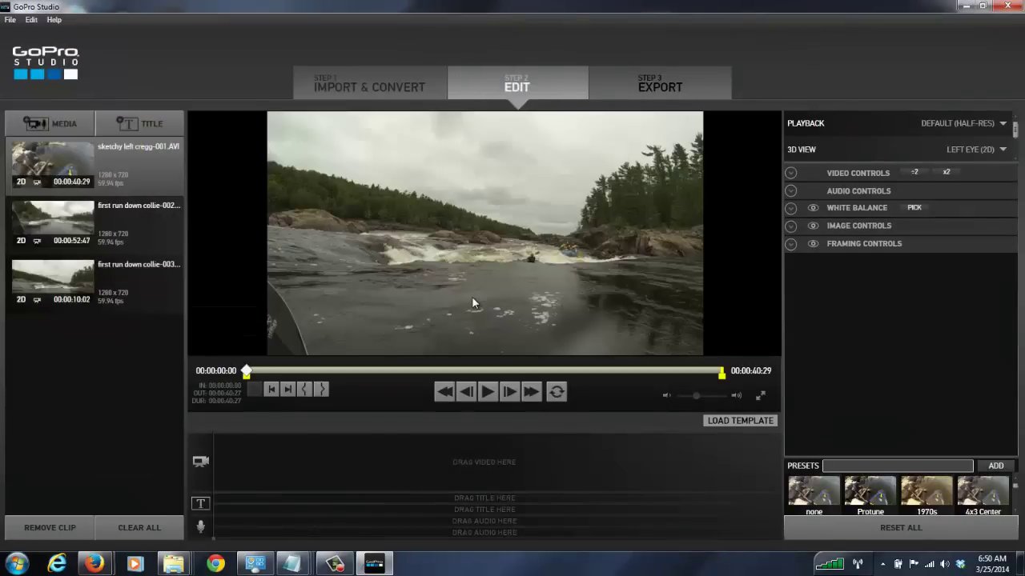
Step: Place "sketchy left cregg-001", "first run down collie-002" and "first run down collie-003" in that order on the timeline's video track
left_click(121, 284)
left_click_drag(120, 168, 282, 450)
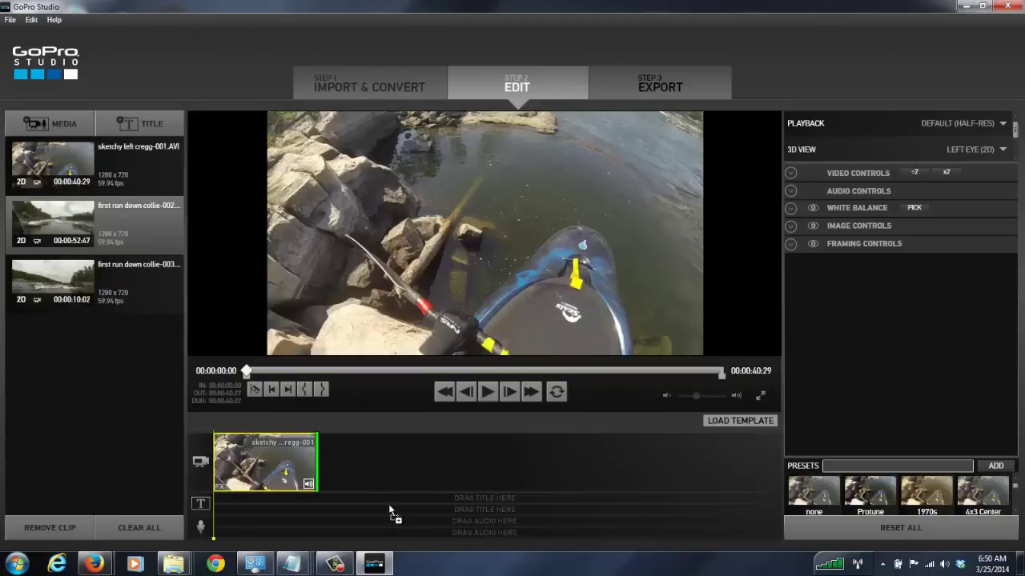
left_click_drag(348, 462, 347, 462)
left_click_drag(120, 284, 460, 469)
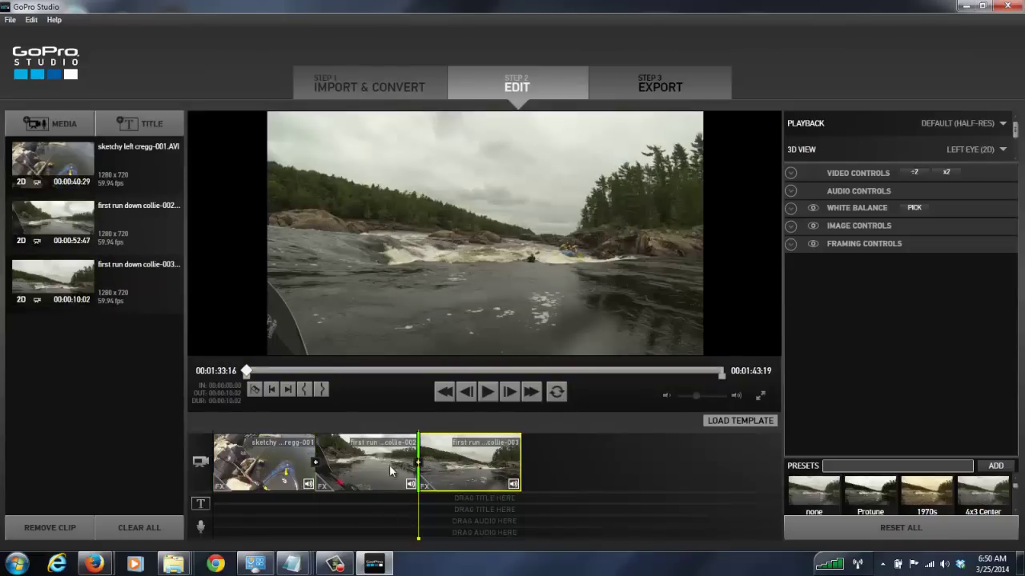
Step: Reorder the timeline clips to "first run down collie-002", "sketchy left cregg-001" and "first run down collie-003"
left_click_drag(329, 463, 444, 467)
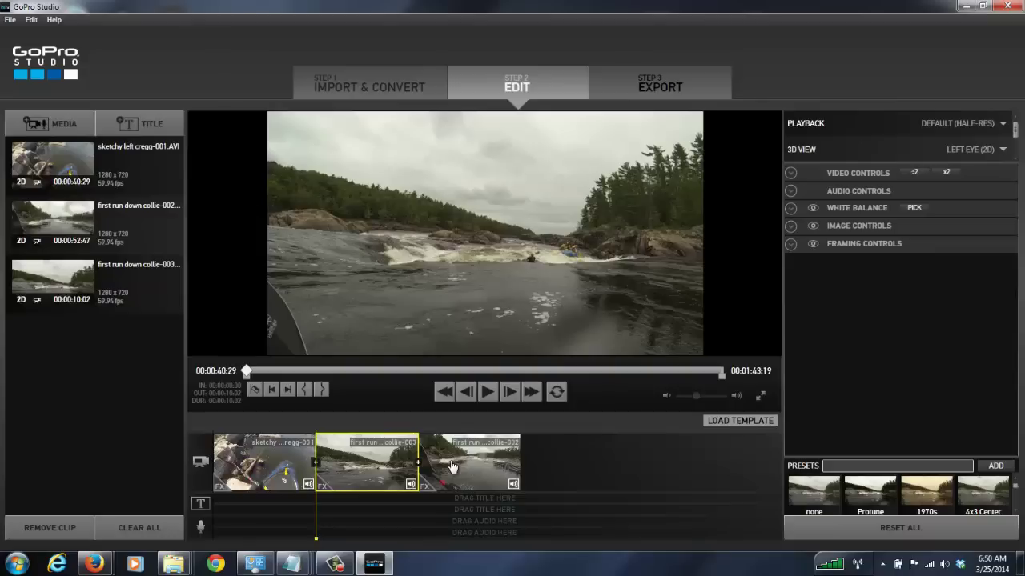
left_click_drag(381, 466, 518, 475)
left_click(273, 477)
left_click(349, 476)
left_click_drag(350, 476, 228, 481)
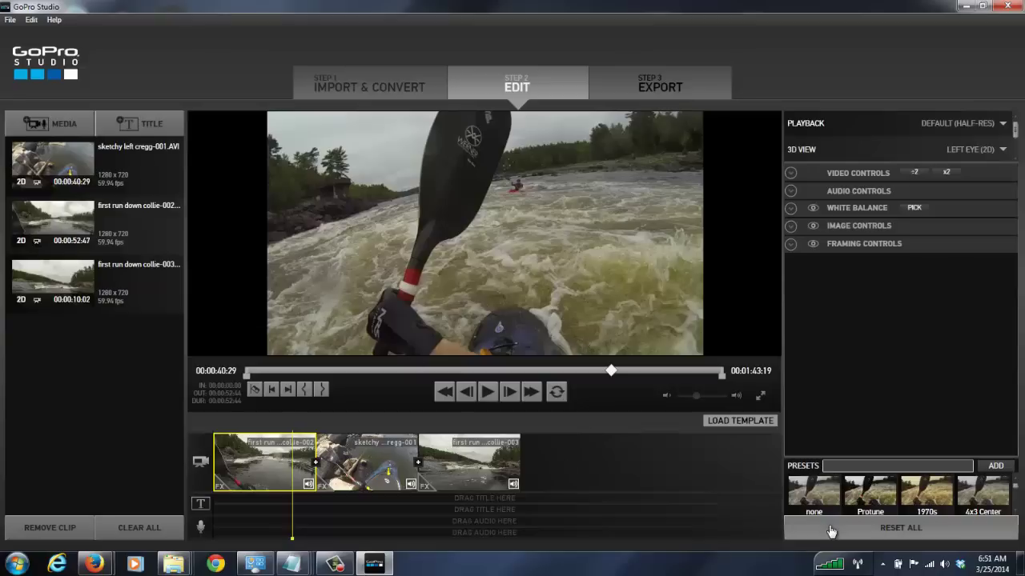
Step: Start exporting the timeline as an H.264 MP4 with the HD 720p preset at 59.94 fps
left_click(661, 90)
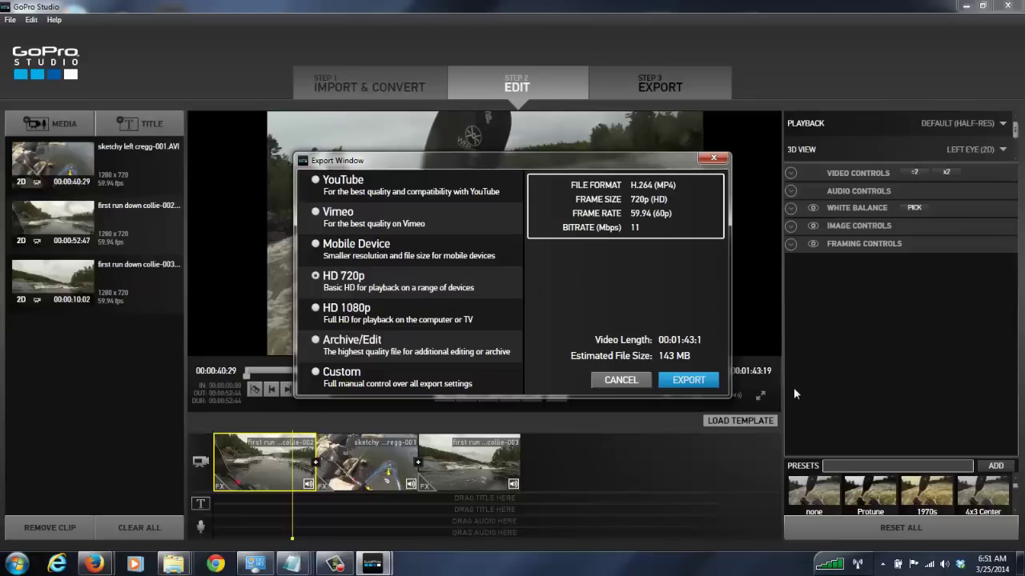
left_click(687, 383)
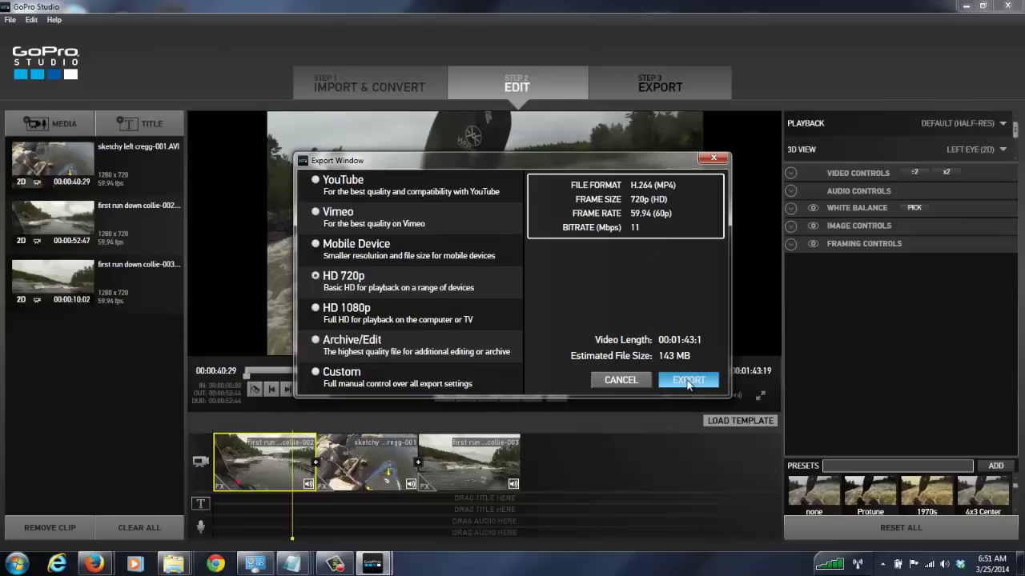
left_click(687, 381)
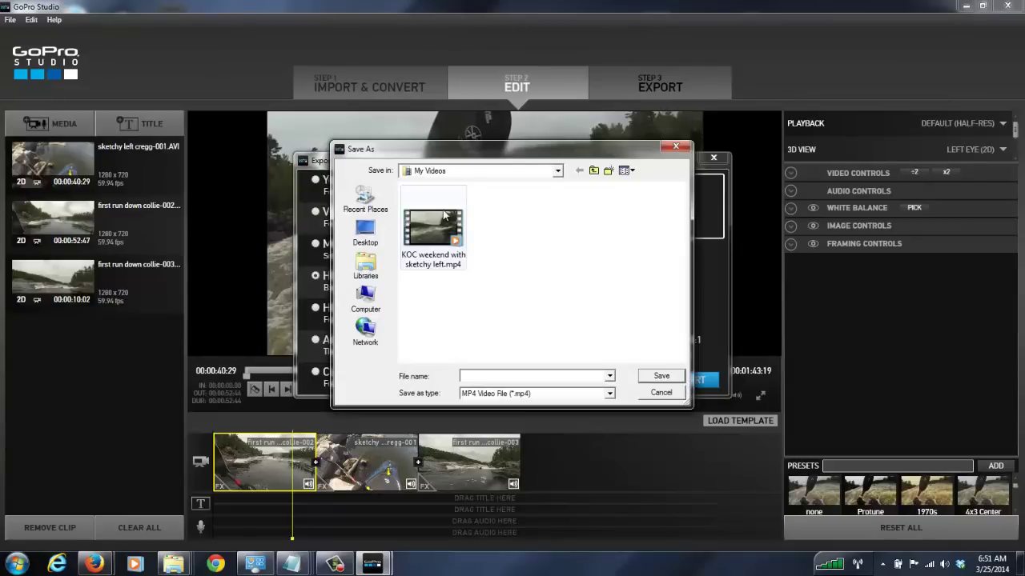
Step: Name the export file "Cregg modified videoTEST" and save it as MP4 in My Videos
left_click(443, 212)
left_click_drag(573, 375, 466, 378)
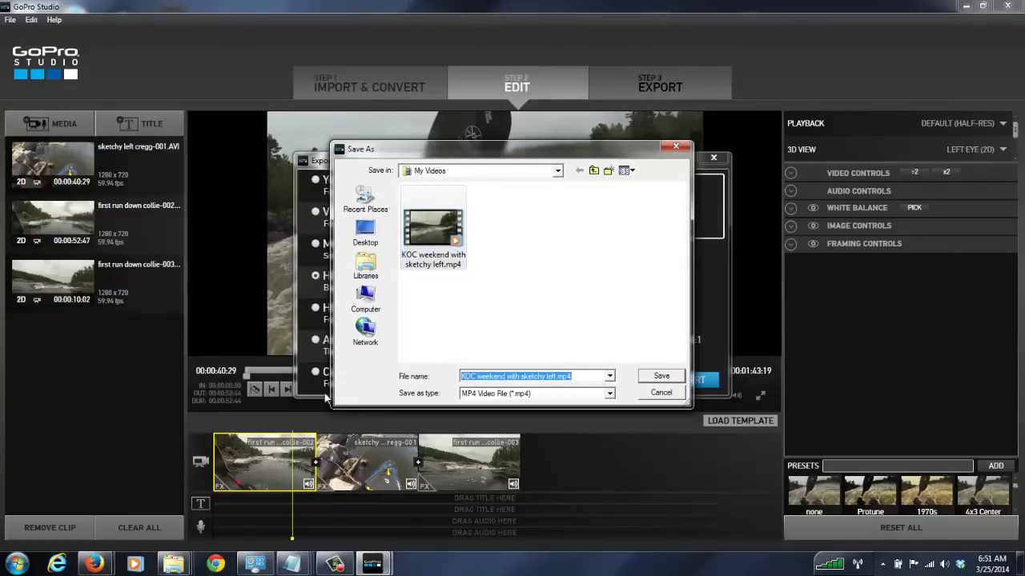
key("BackSpace")
type("Cregg")
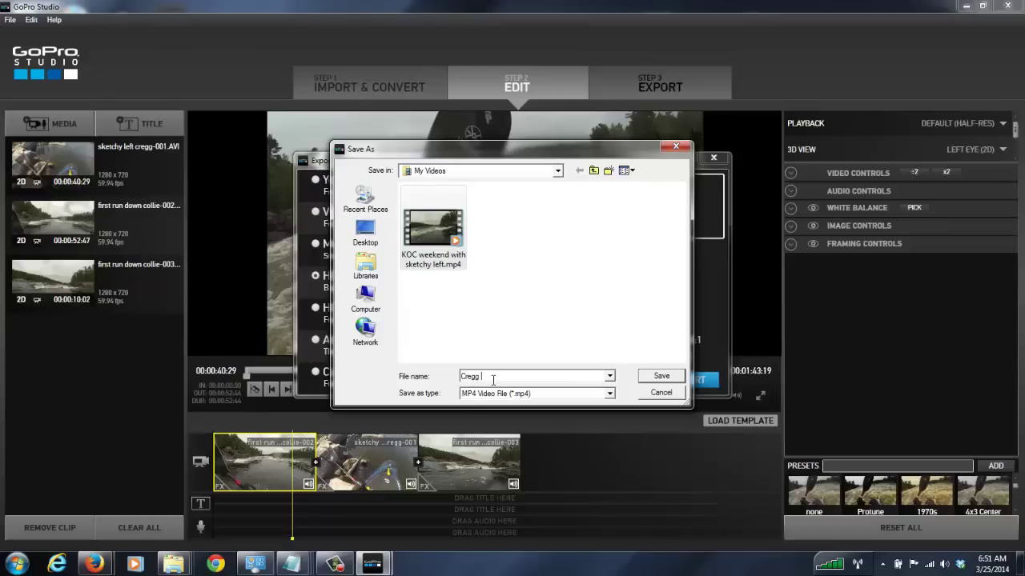
type(" modifiedt video")
left_click(509, 378)
key("BackSpace")
key("BackSpace")
left_click(583, 377)
type("TEST")
left_click(675, 377)
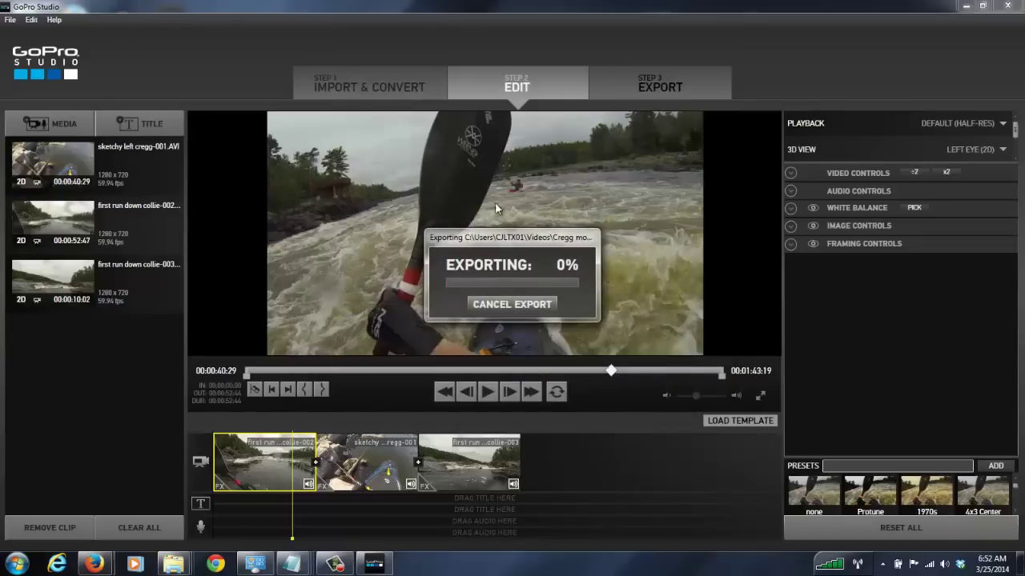
left_click(347, 570)
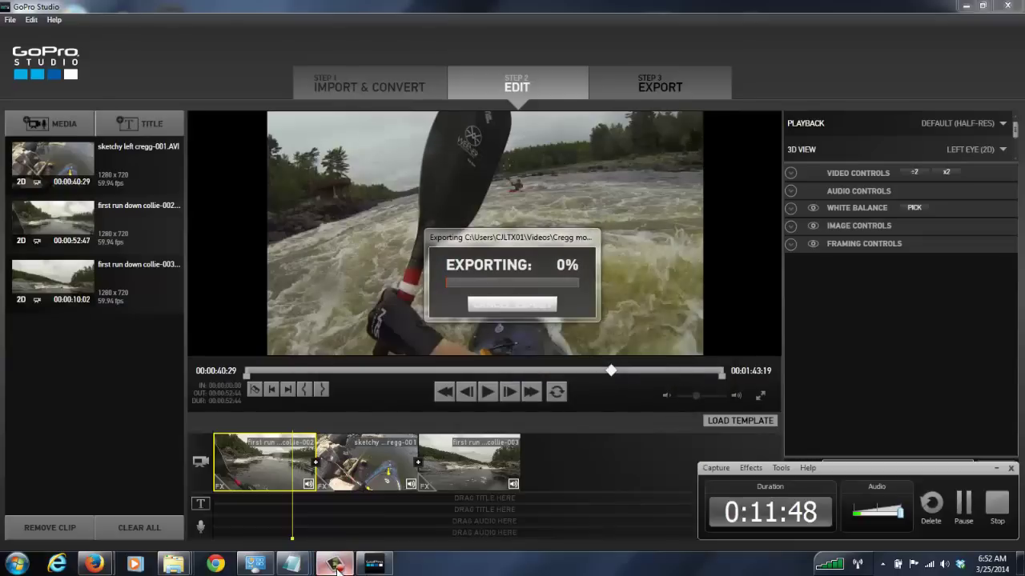
left_click(961, 513)
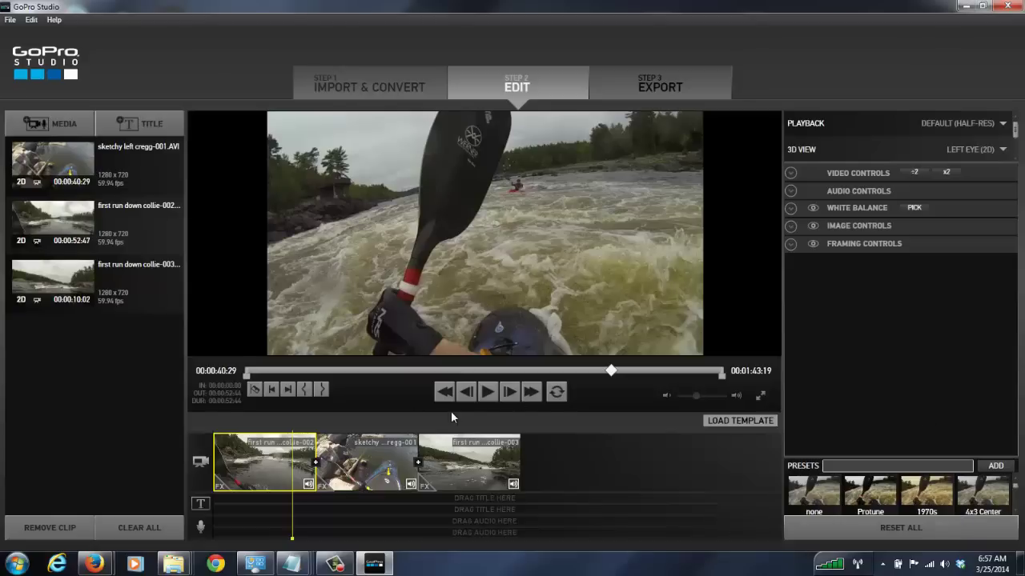
Step: Open the Videos library in Windows Explorer and play the exported "Cregg modified videoTEST.mp4"
left_click(31, 561)
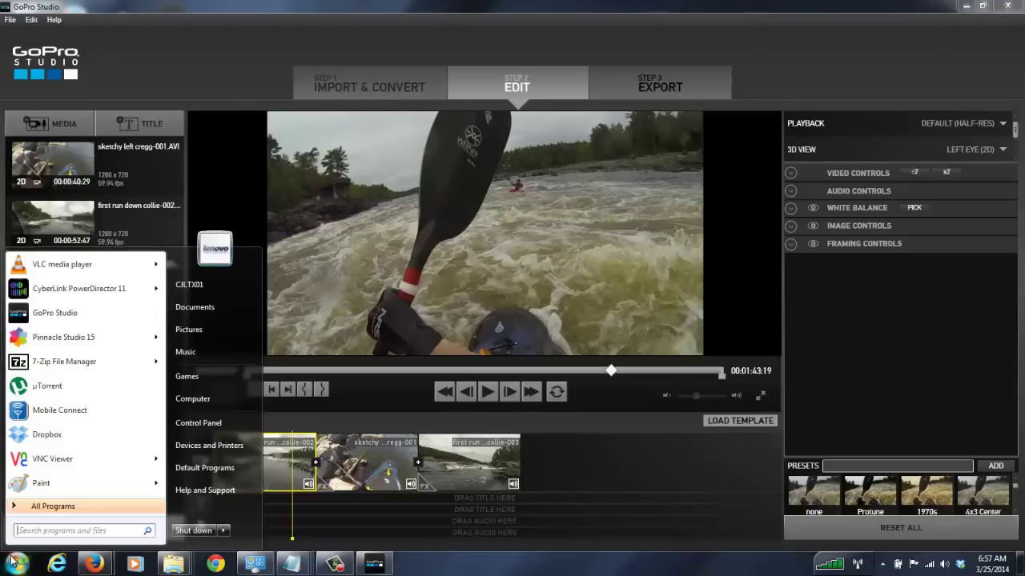
left_click(218, 307)
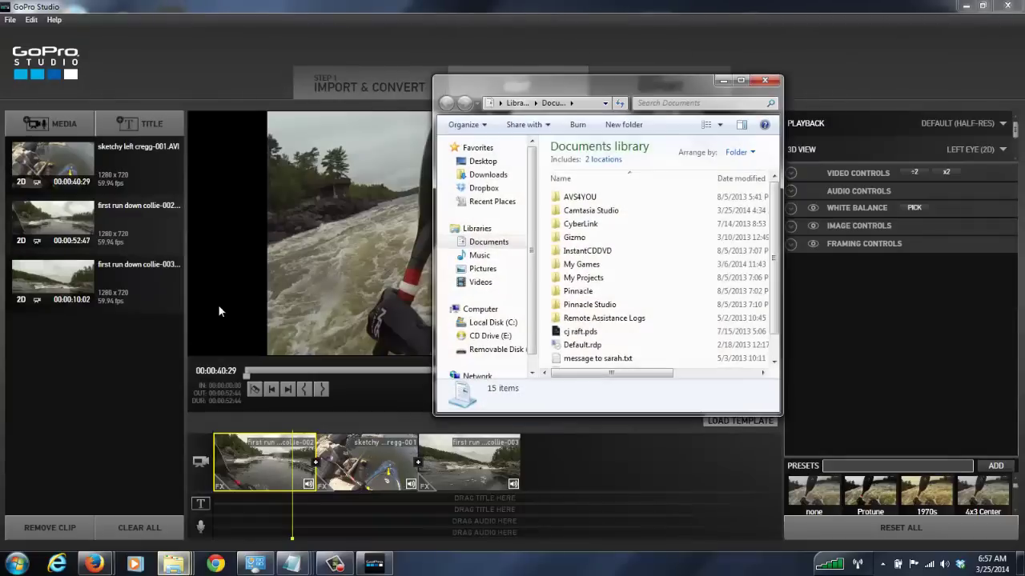
left_click(481, 285)
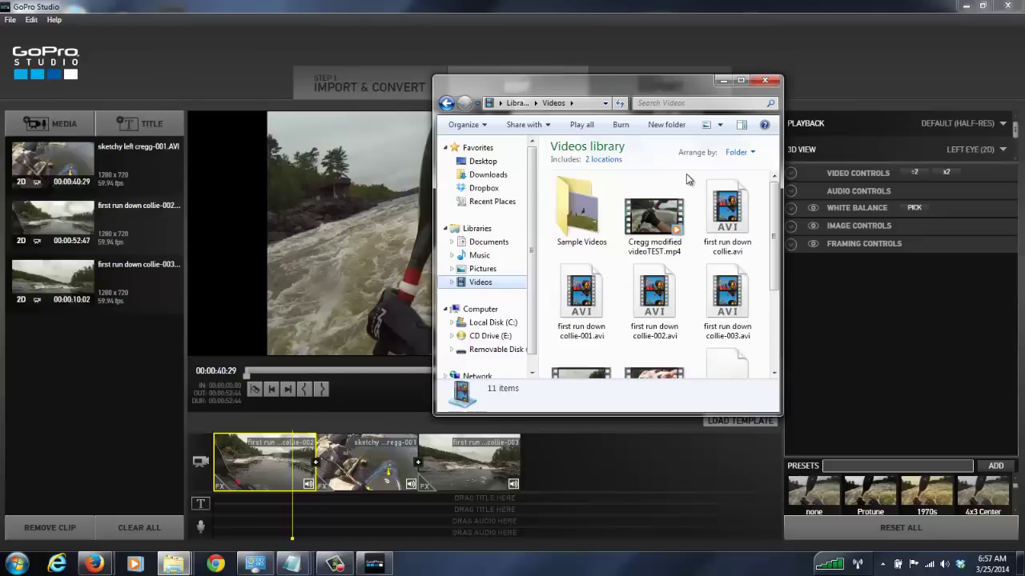
left_click(669, 207)
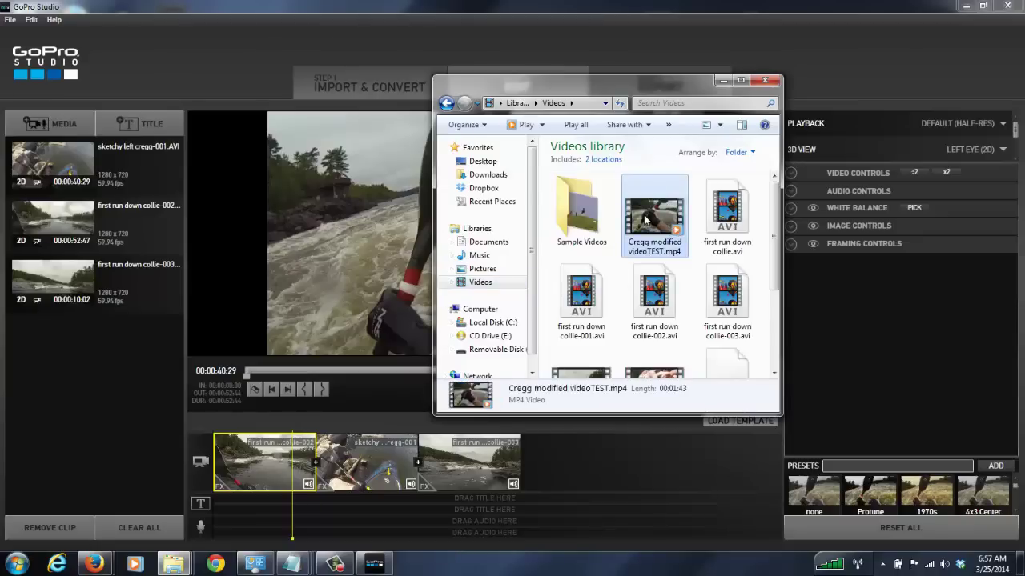
double_click(645, 218)
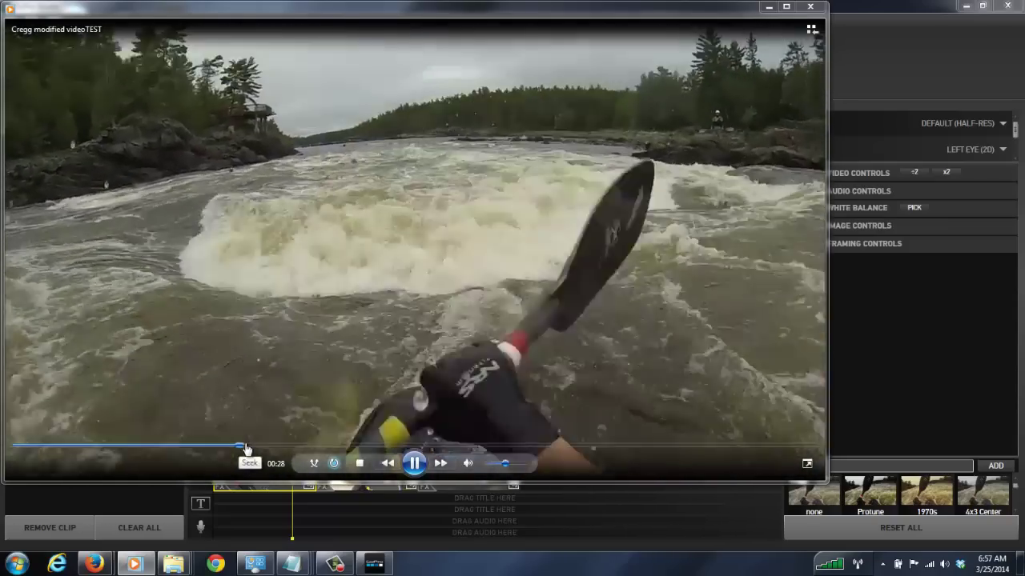
Step: Skim through the exported video to check all three clips and the transitions between them, and close the player
left_click_drag(246, 450, 342, 451)
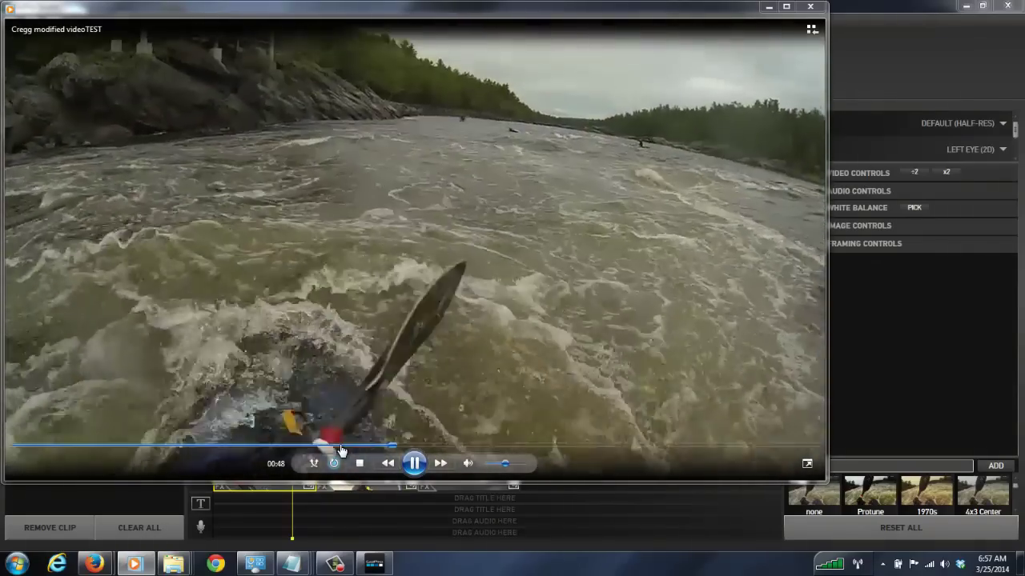
left_click(441, 446)
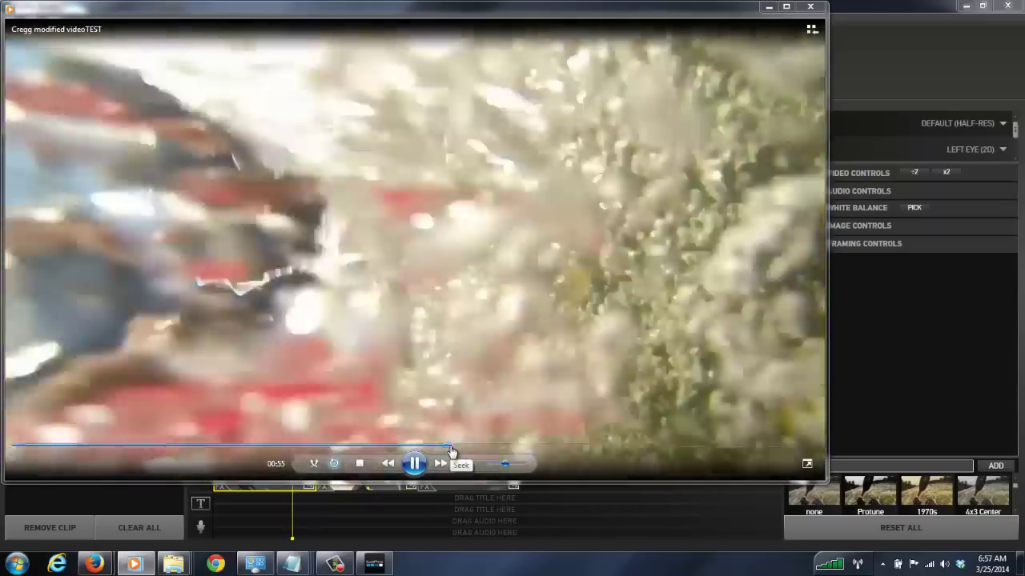
left_click(444, 450)
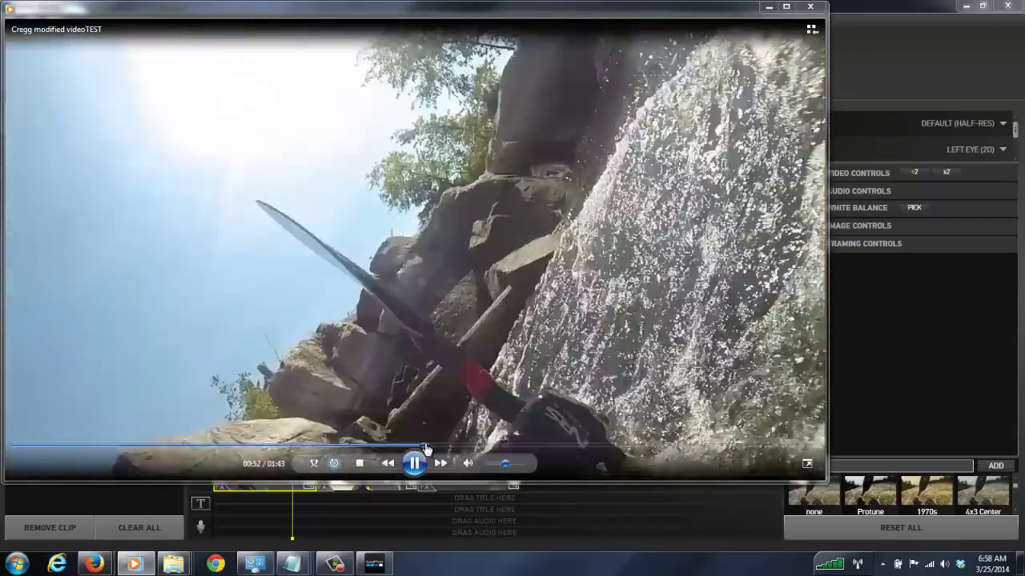
left_click(429, 449)
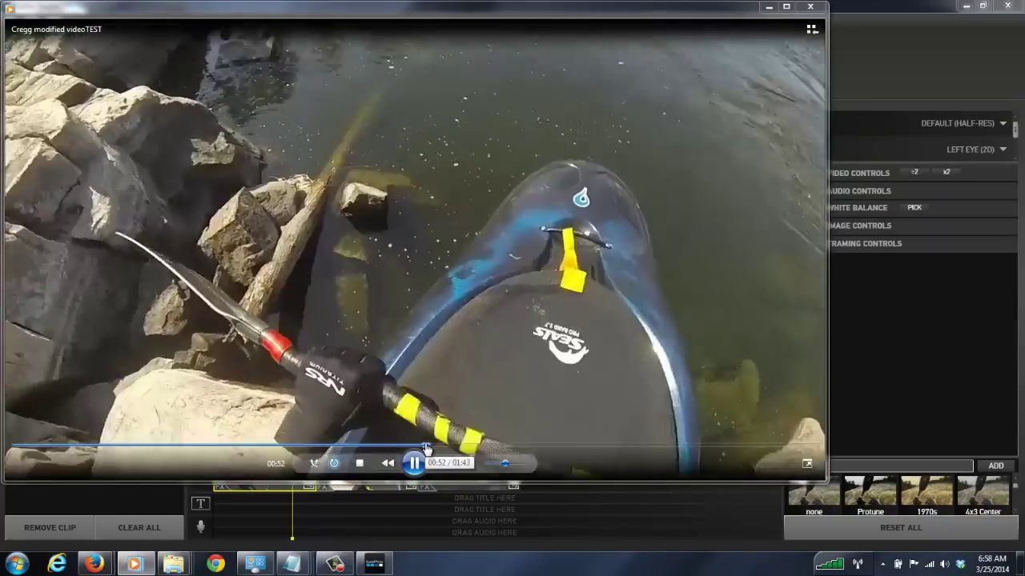
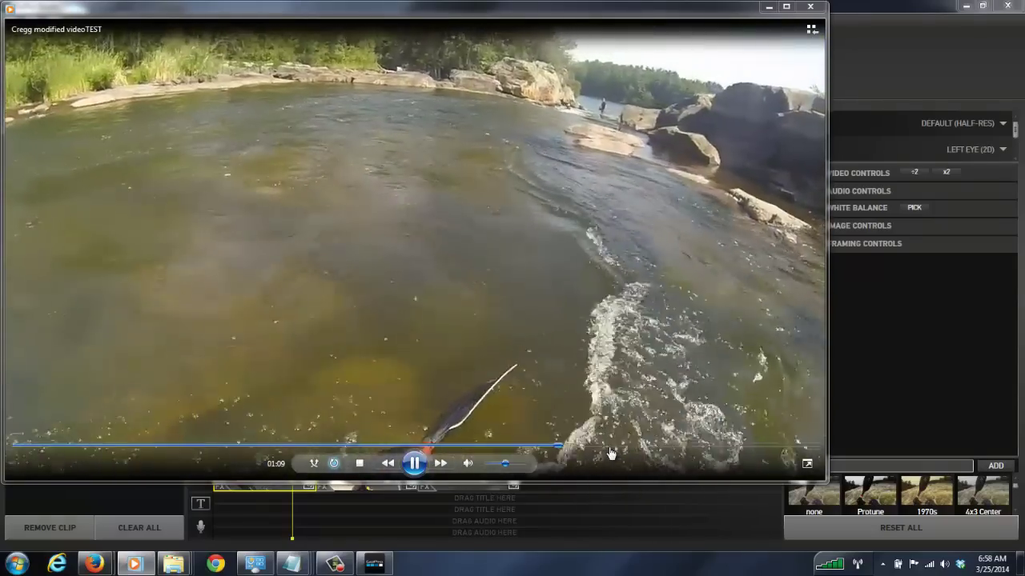
left_click(616, 447)
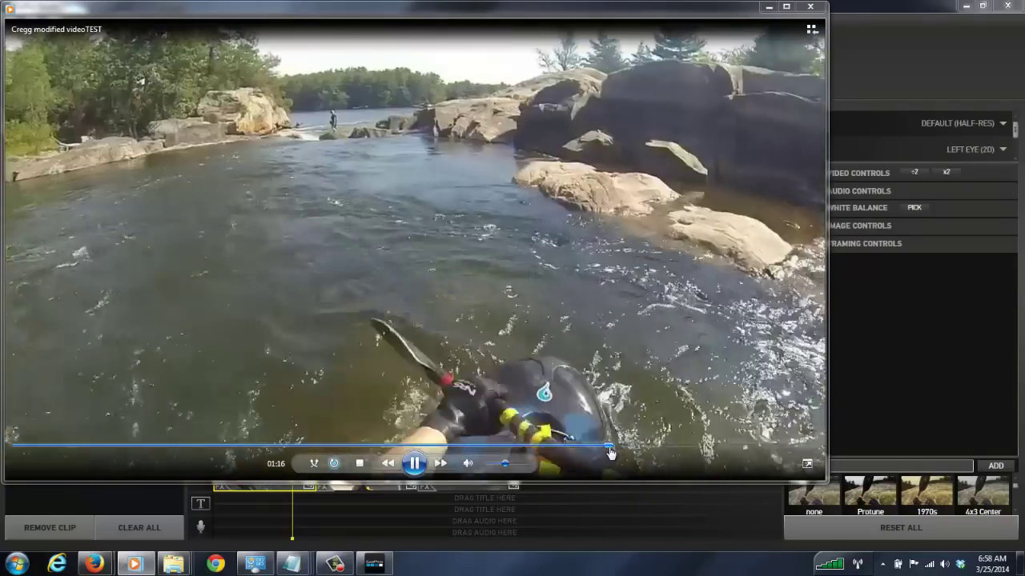
left_click_drag(645, 450, 686, 451)
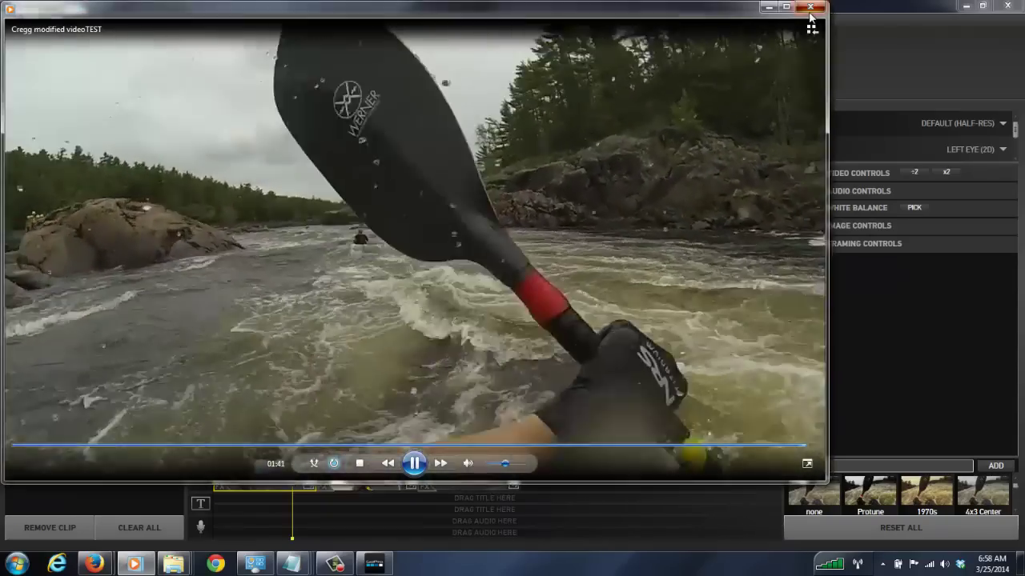
left_click(810, 7)
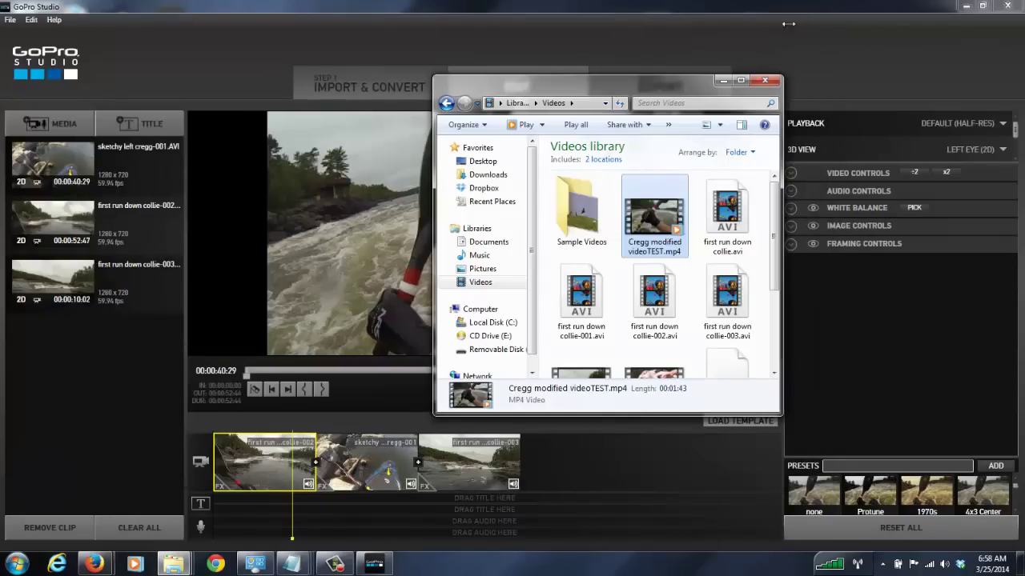
Step: Check the file size of "Cregg modified videoTEST.mp4" in its properties and close them
right_click(671, 207)
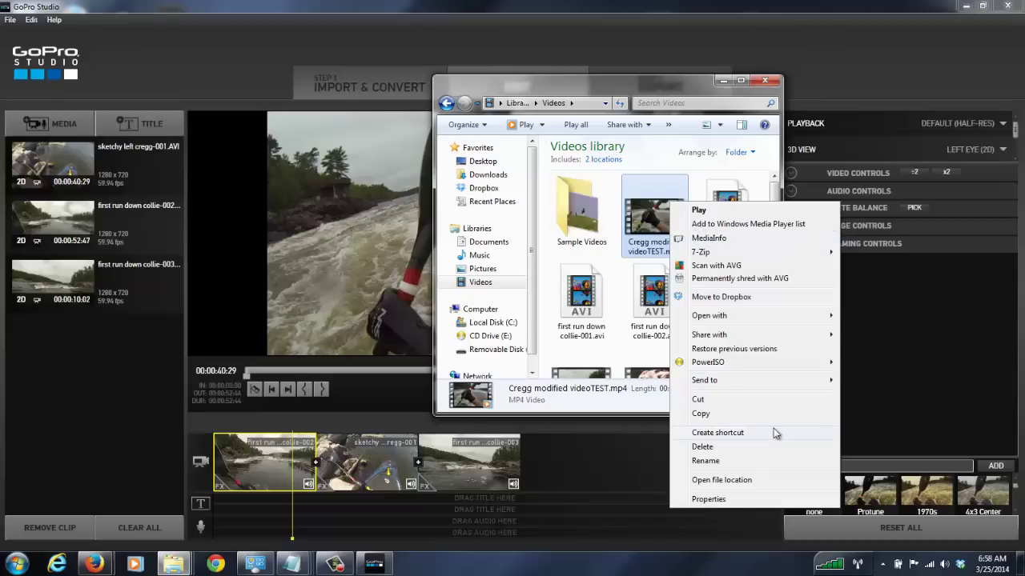
left_click(708, 500)
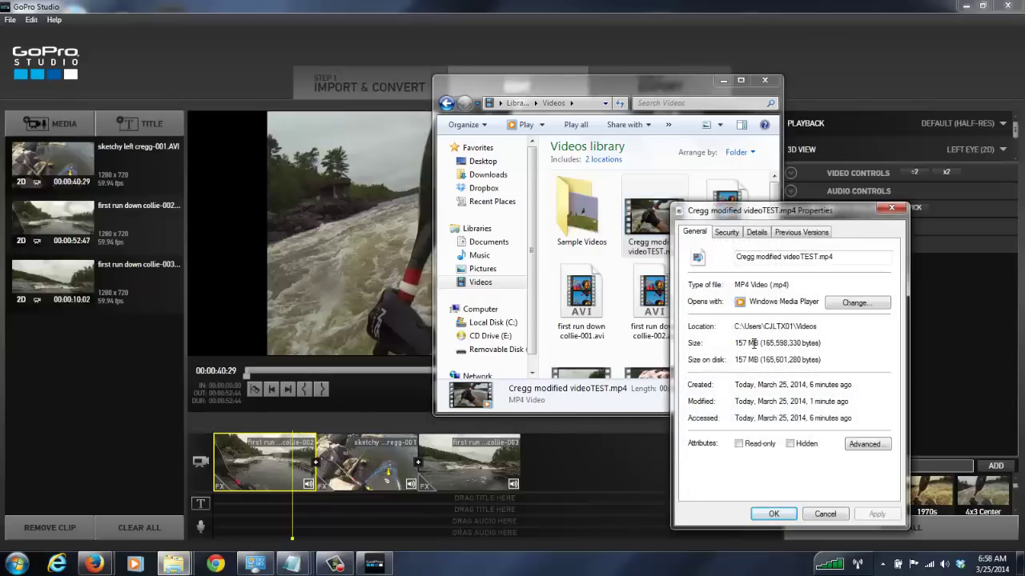
left_click_drag(738, 343, 734, 345)
left_click(890, 209)
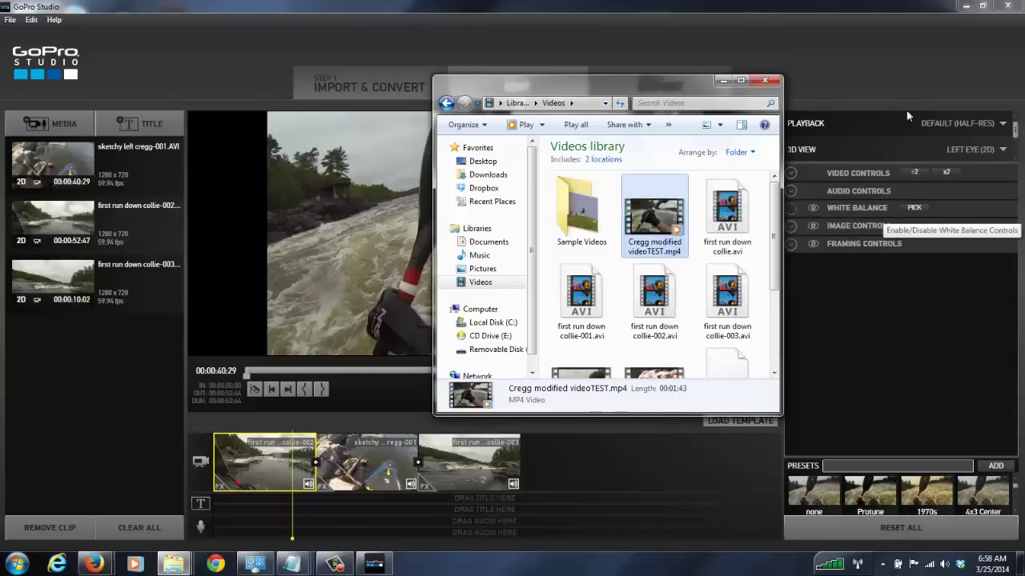
Step: Minimize GoPro Studio and the Videos window, and check the size of the source file "first run down collie.MP4", keeping its properties beside the folder
left_click(964, 8)
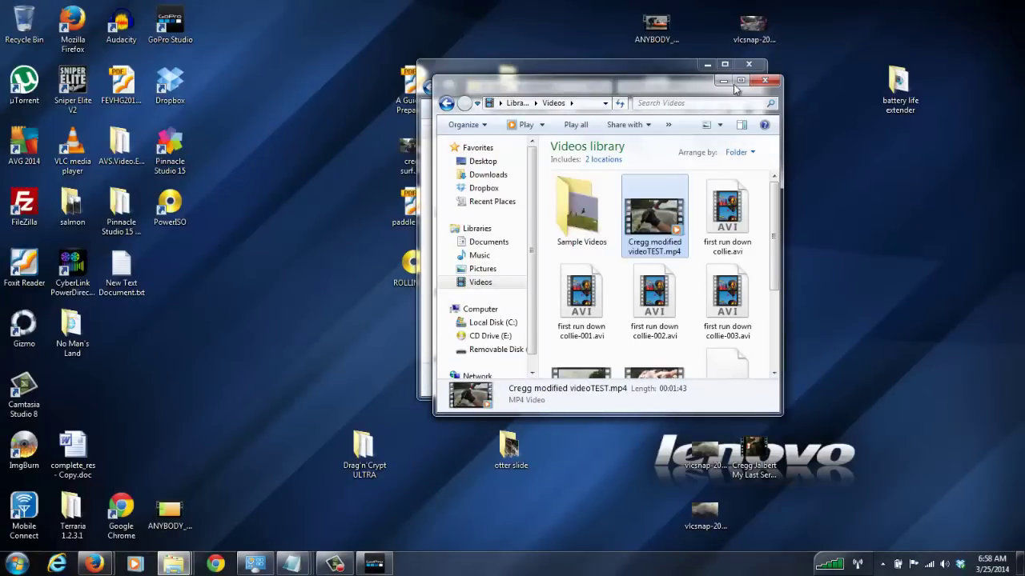
left_click(722, 82)
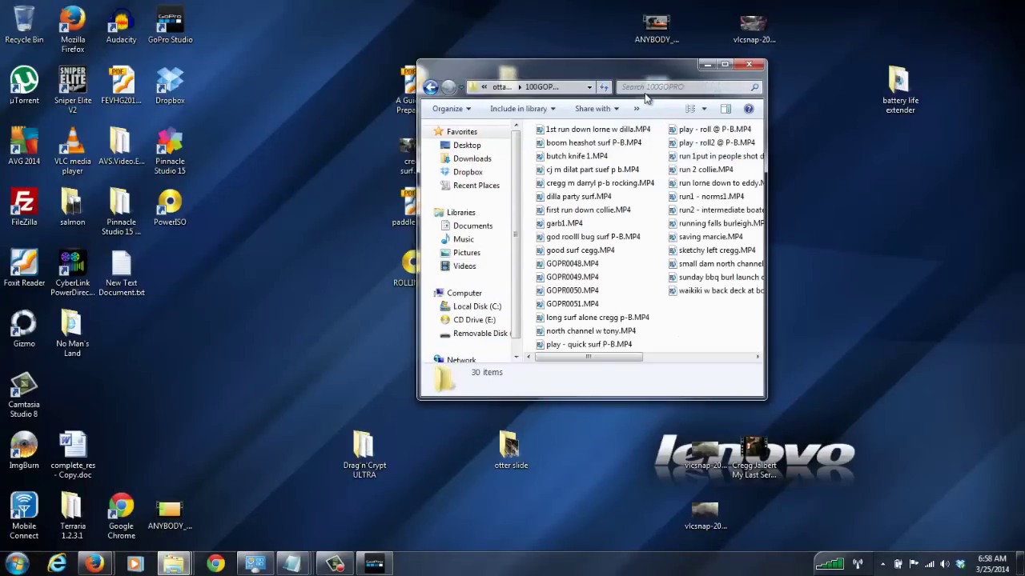
left_click_drag(595, 71, 540, 62)
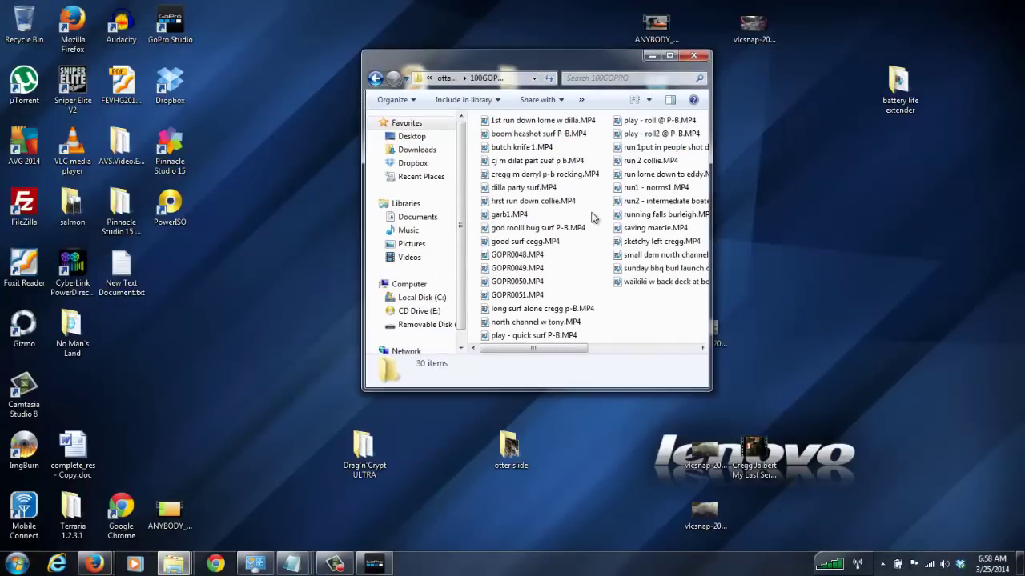
left_click(519, 202)
right_click(518, 205)
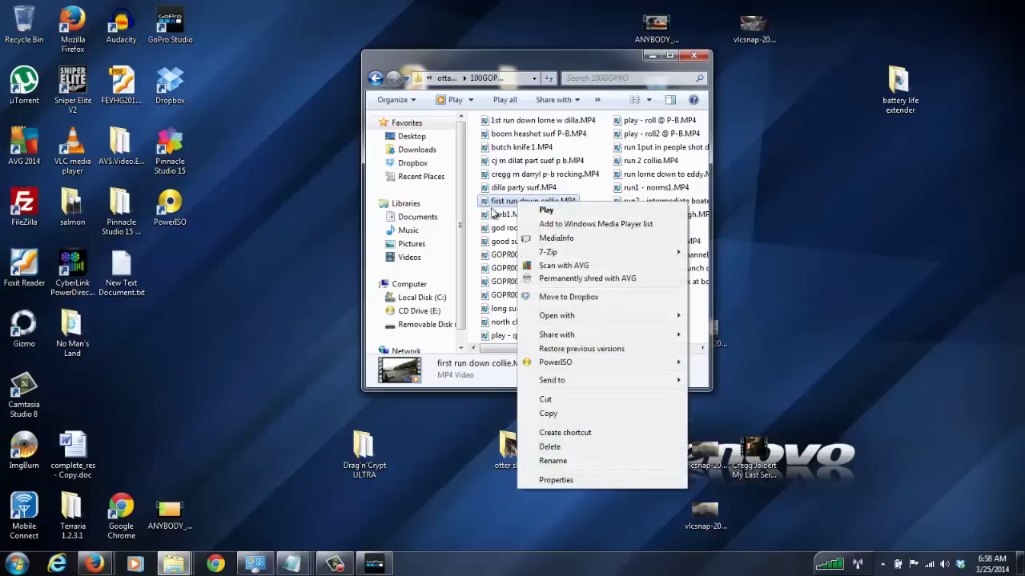
left_click(613, 480)
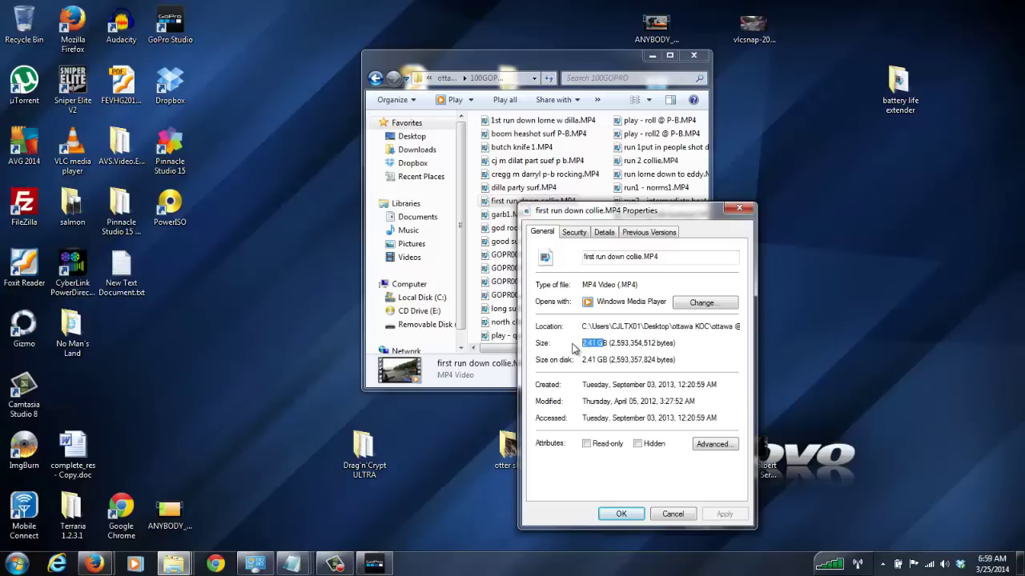
left_click_drag(586, 215, 696, 140)
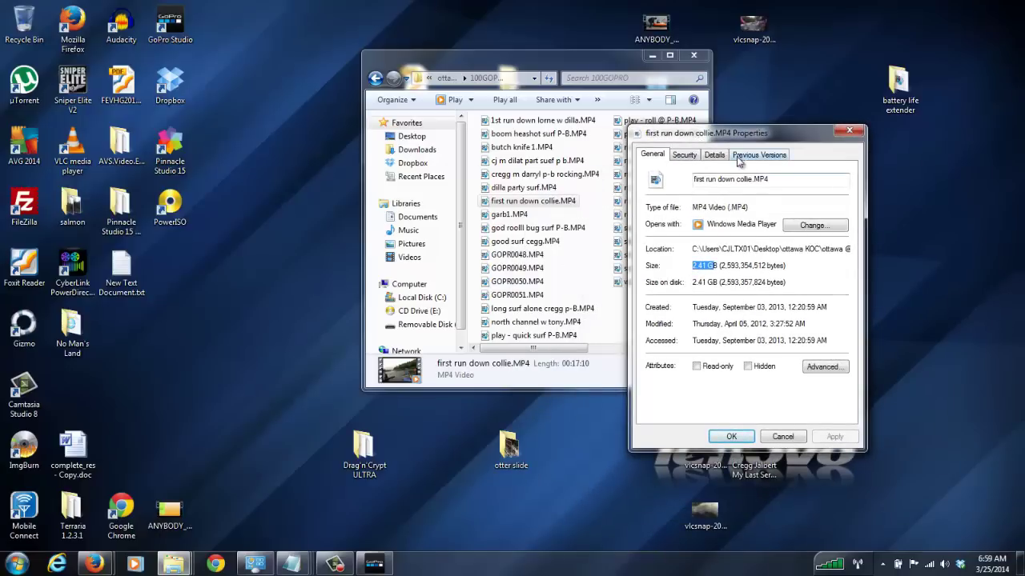
left_click_drag(743, 139, 807, 96)
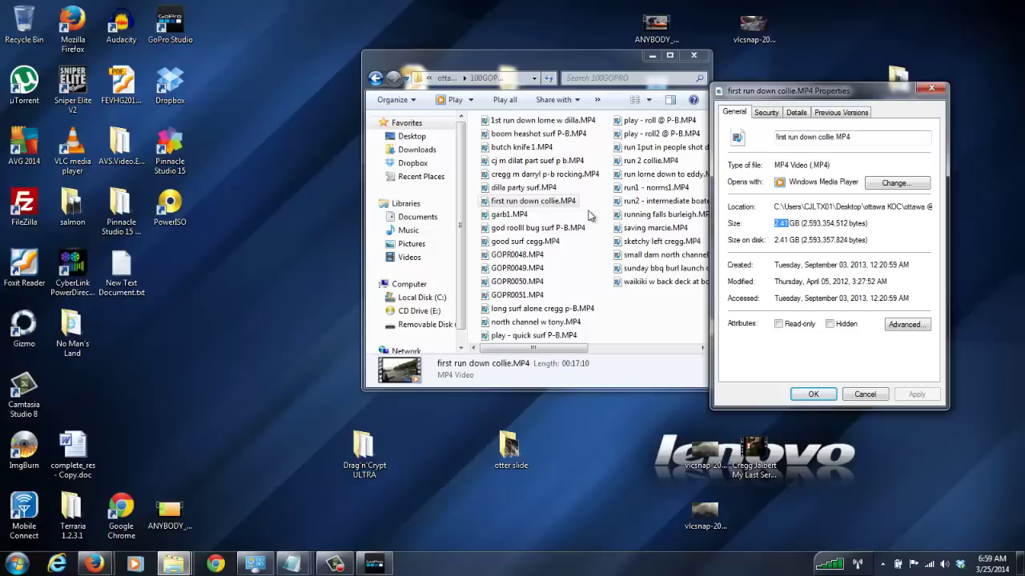
Step: Open the properties of the source file "sketchy left cregg.MP4" to check its file size
left_click(558, 204)
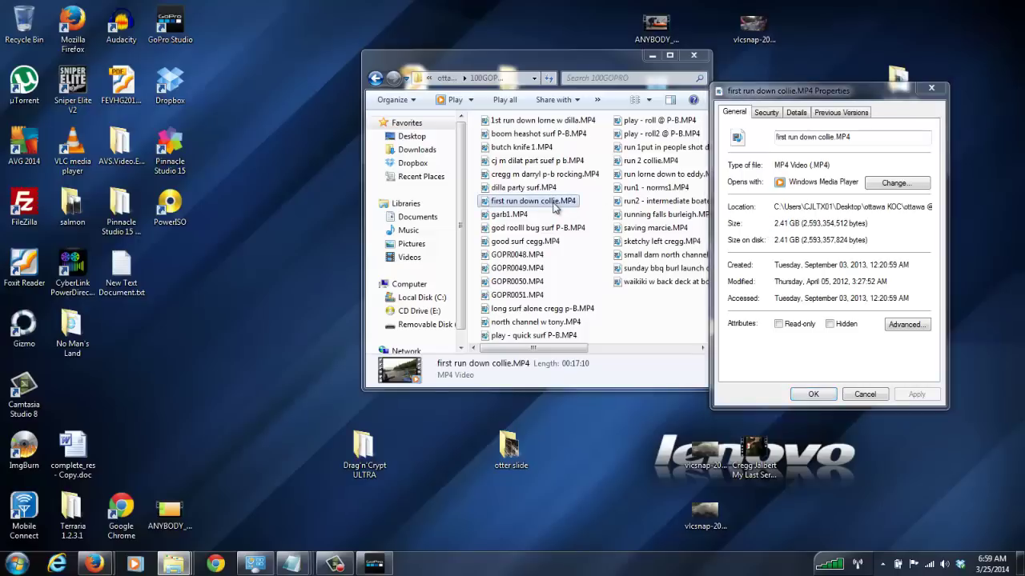
left_click(638, 245)
right_click(639, 245)
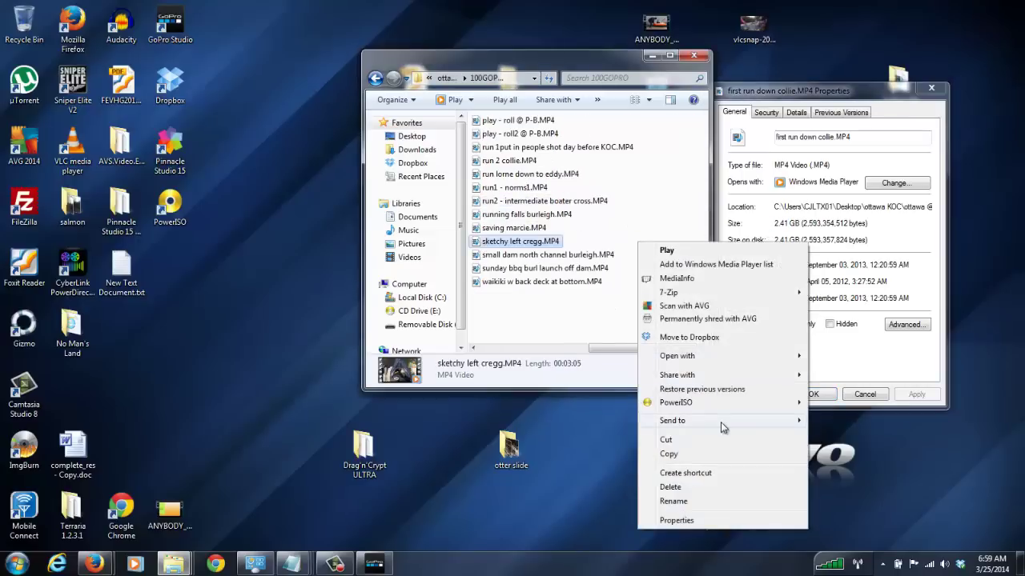
left_click(496, 243)
right_click(494, 241)
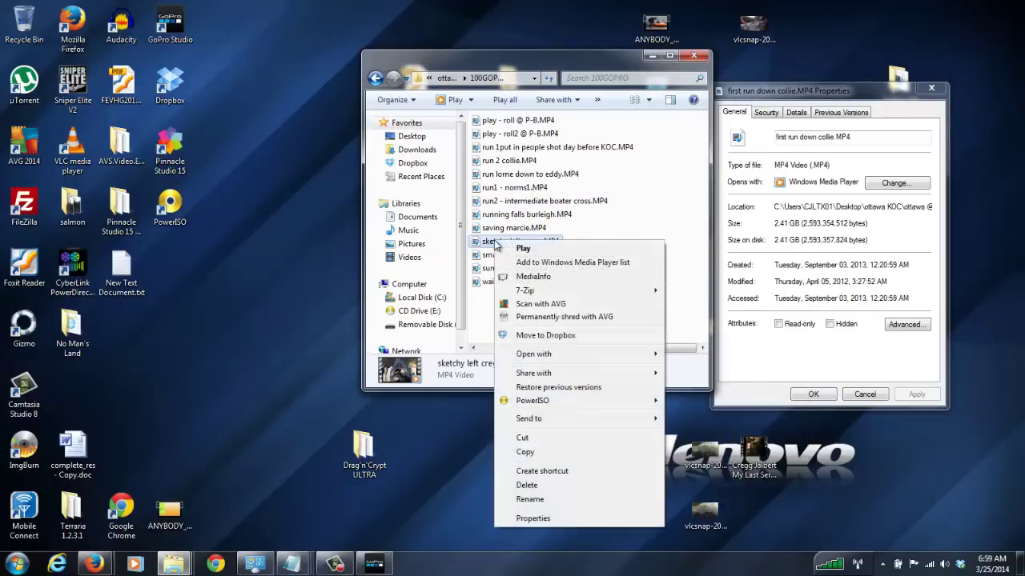
left_click(552, 519)
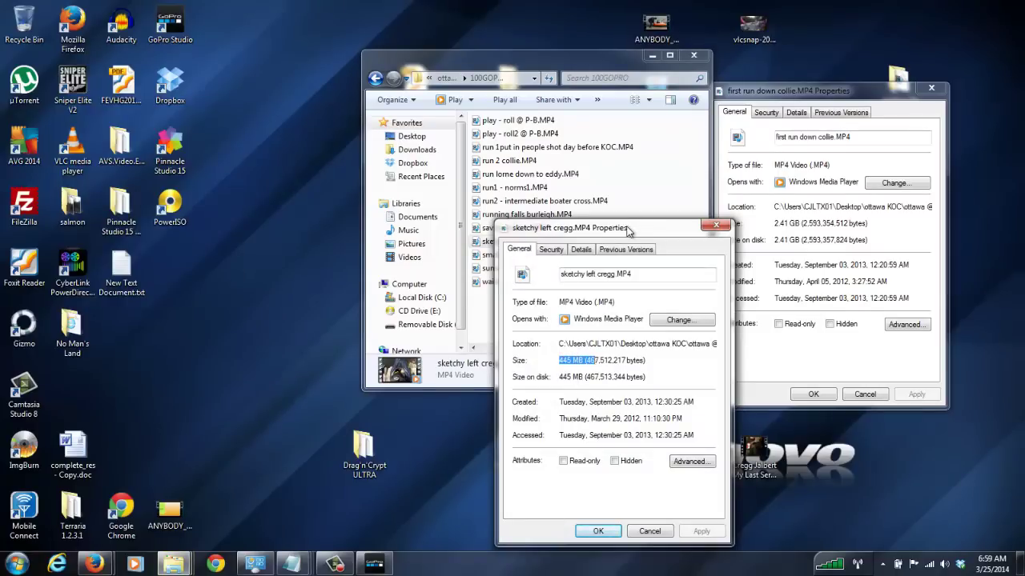
Step: Place the properties of "first run down collie.MP4" and "sketchy left cregg.MP4" side by side and compare the two file sizes
mouse_move(628, 227)
left_mouse_down()
mouse_move(717, 224)
mouse_move(854, 165)
mouse_move(921, 165)
left_mouse_up()
left_click_drag(853, 89, 693, 163)
left_click_drag(616, 297, 628, 296)
left_click(621, 294)
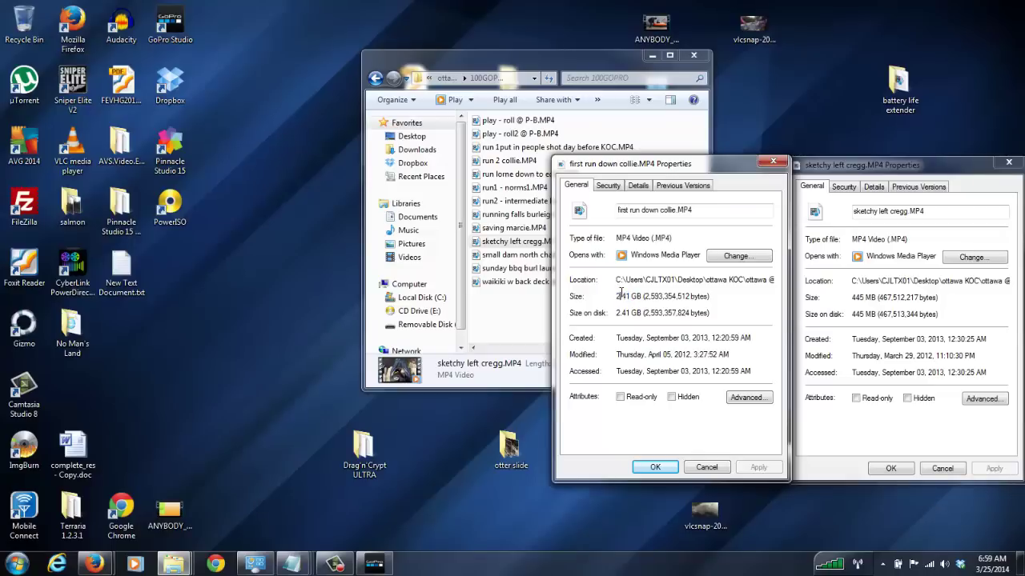
left_click(853, 298)
left_click(690, 308)
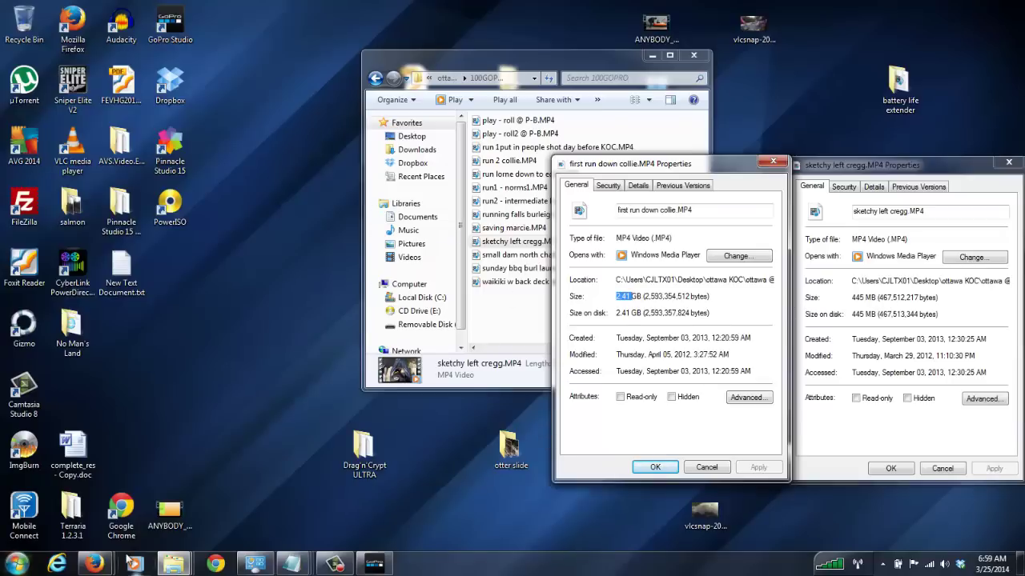
Step: Bring up a folder window on the Videos library, check the file size of "Cregg modified videoTEST.mp4" in its properties, and close them
left_click(176, 564)
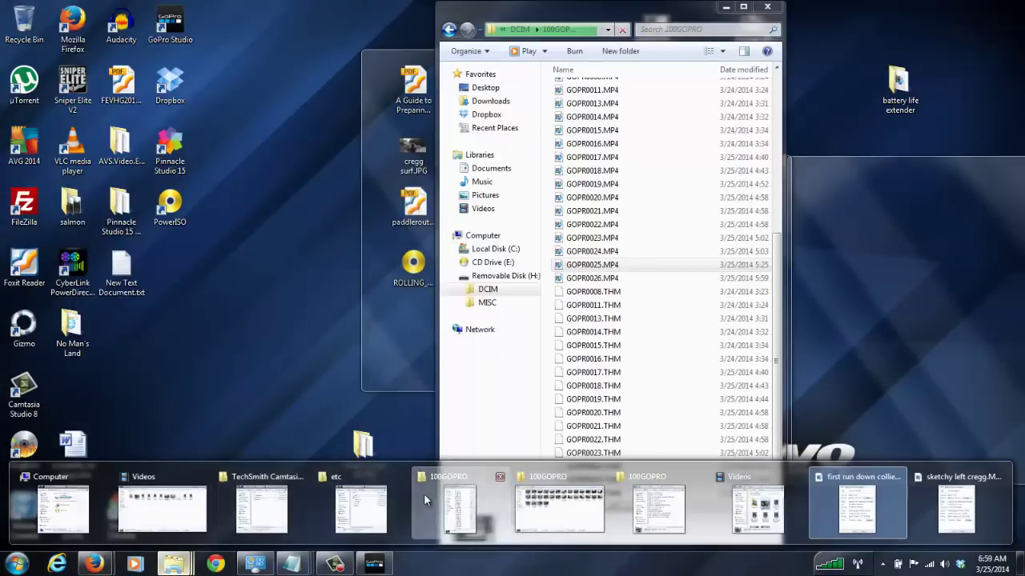
left_click(424, 495)
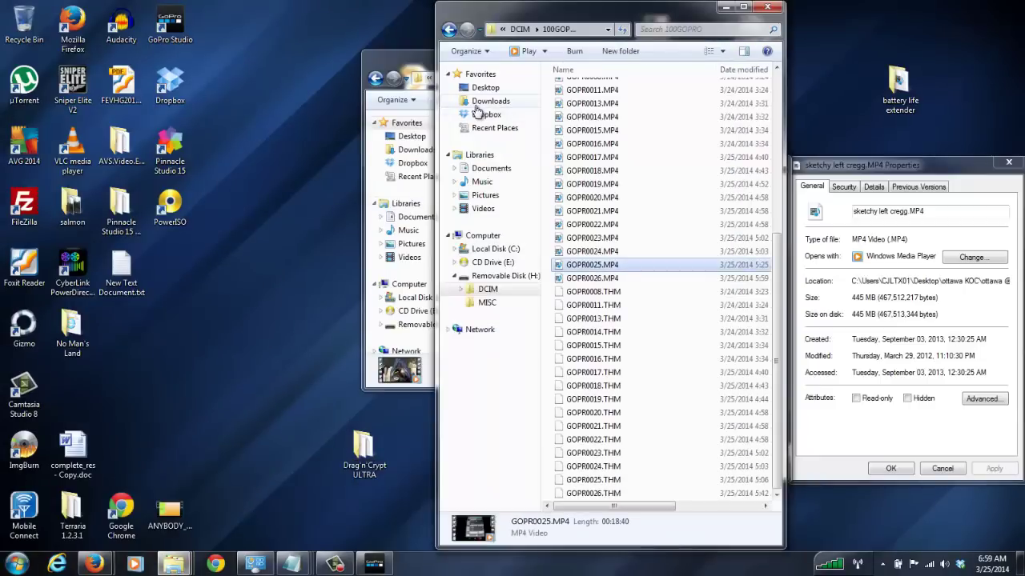
left_click(483, 208)
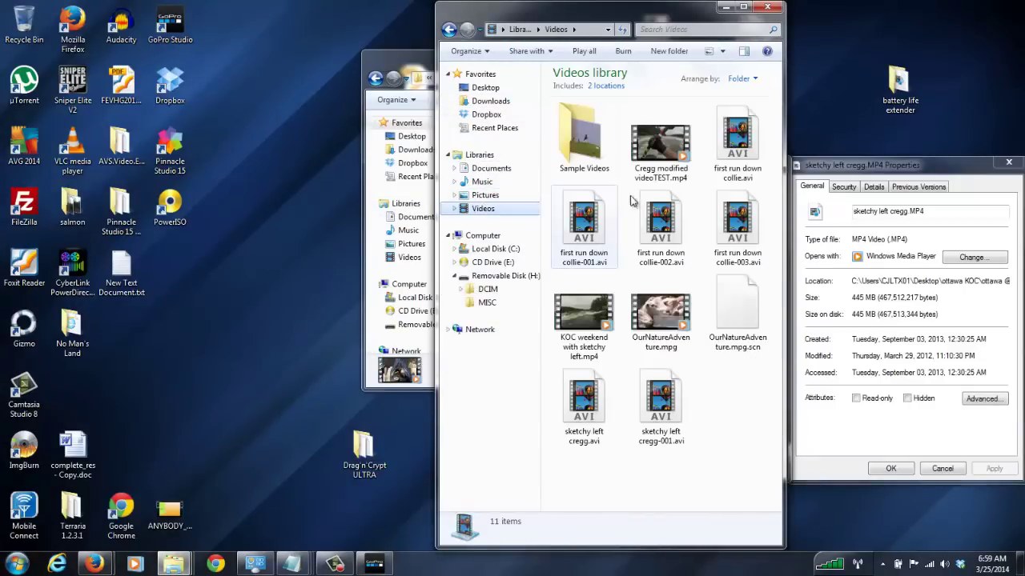
left_click(655, 148)
right_click(655, 148)
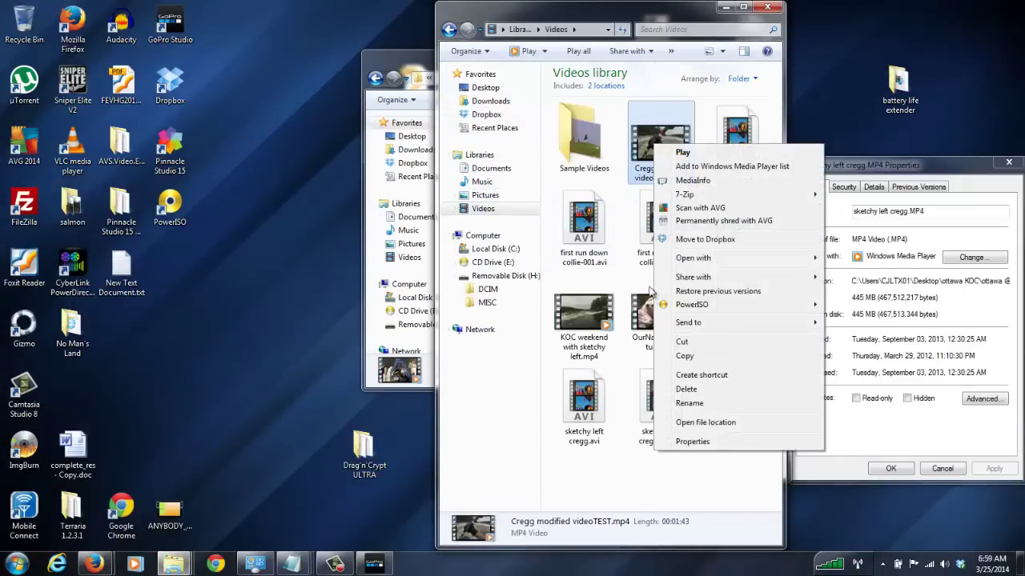
left_click(708, 442)
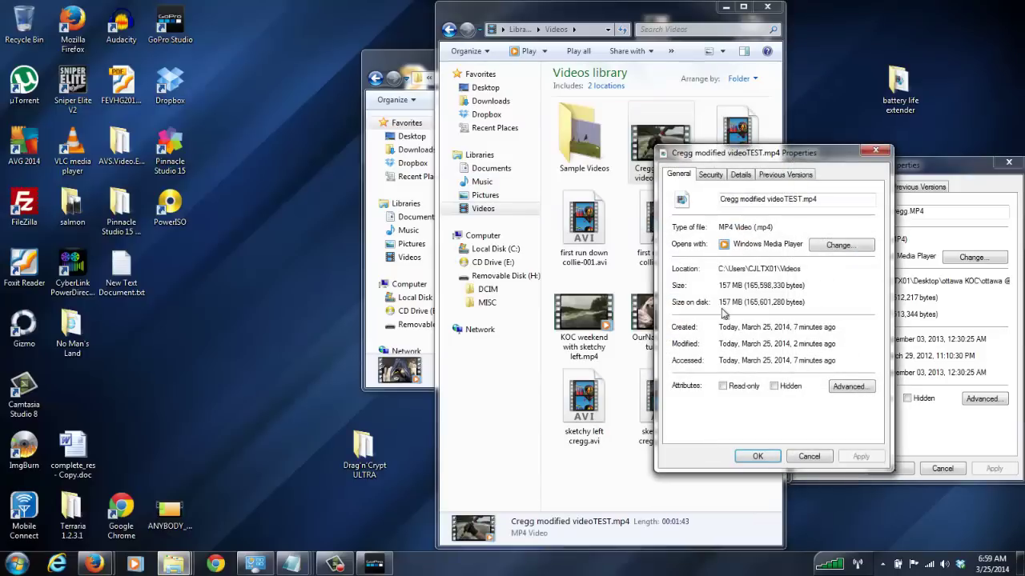
left_click(808, 456)
Step: Play the exported video "Cregg modified videoTEST.mp4" from the Videos library
double_click(657, 126)
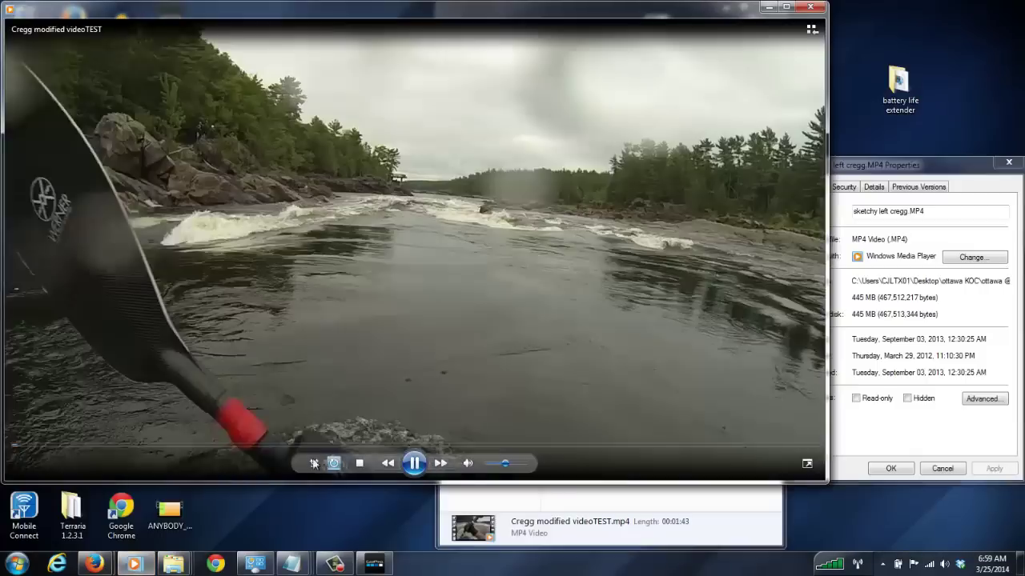